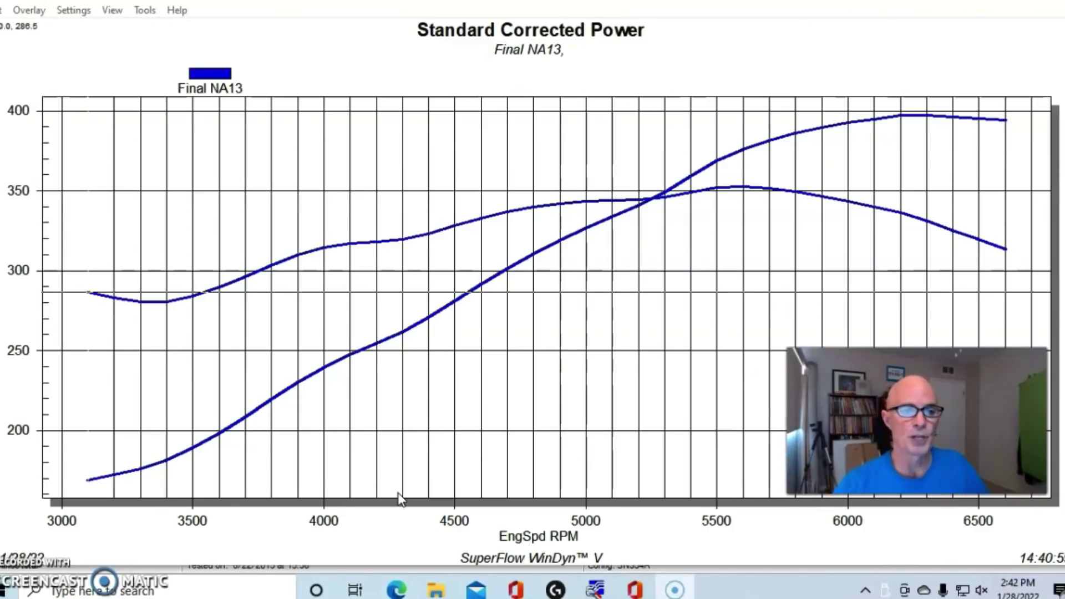
# Step: Read the test description notes for Final NA13 and check the peak torque on its curve near 5600 RPM
pyautogui.click(3, 10)
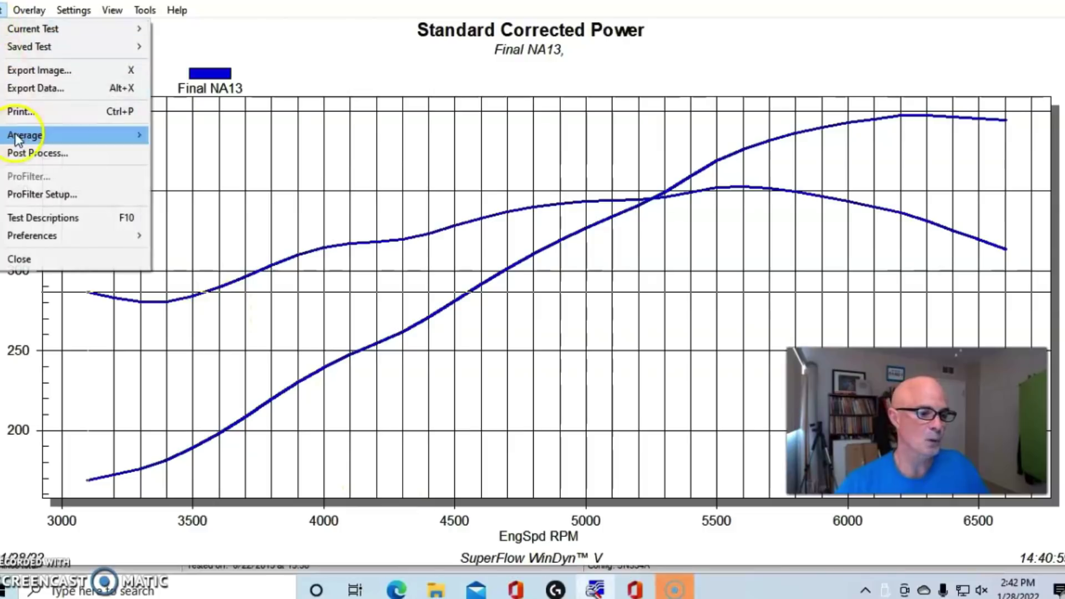
pyautogui.click(28, 218)
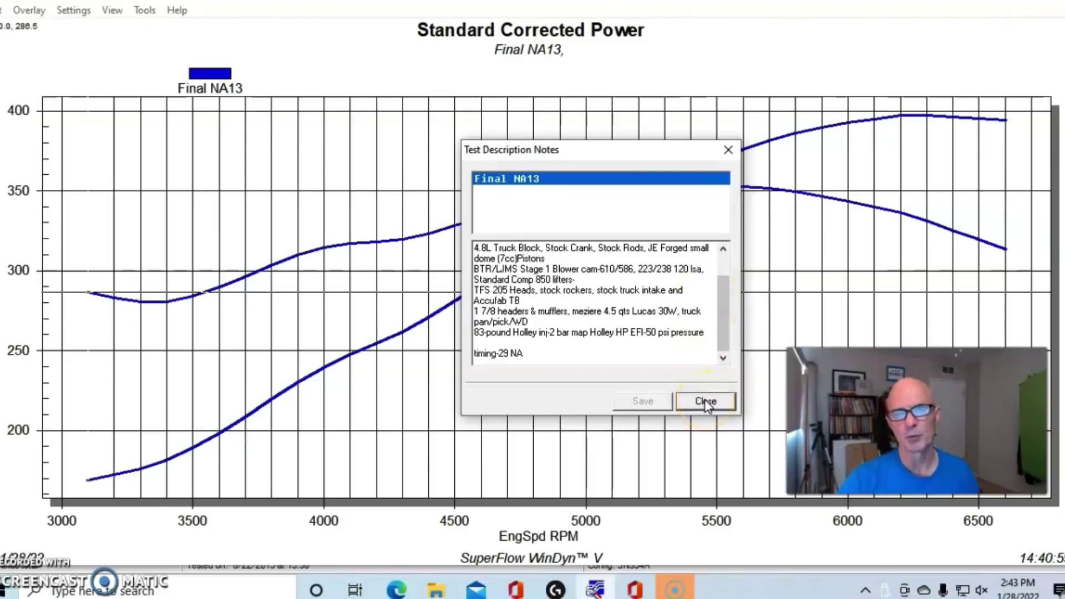
pyautogui.click(705, 401)
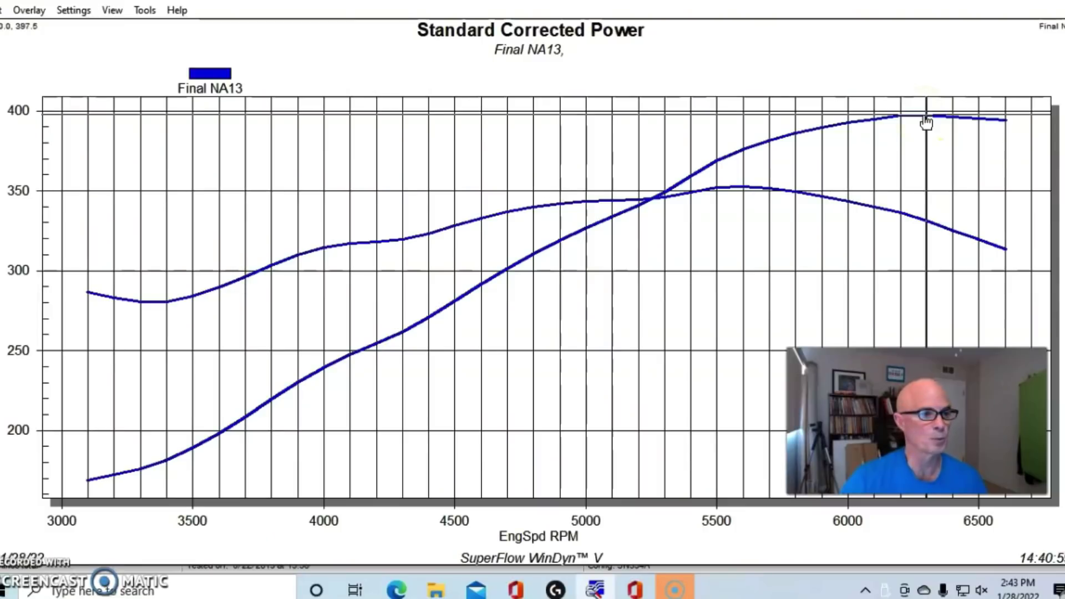
pyautogui.click(746, 191)
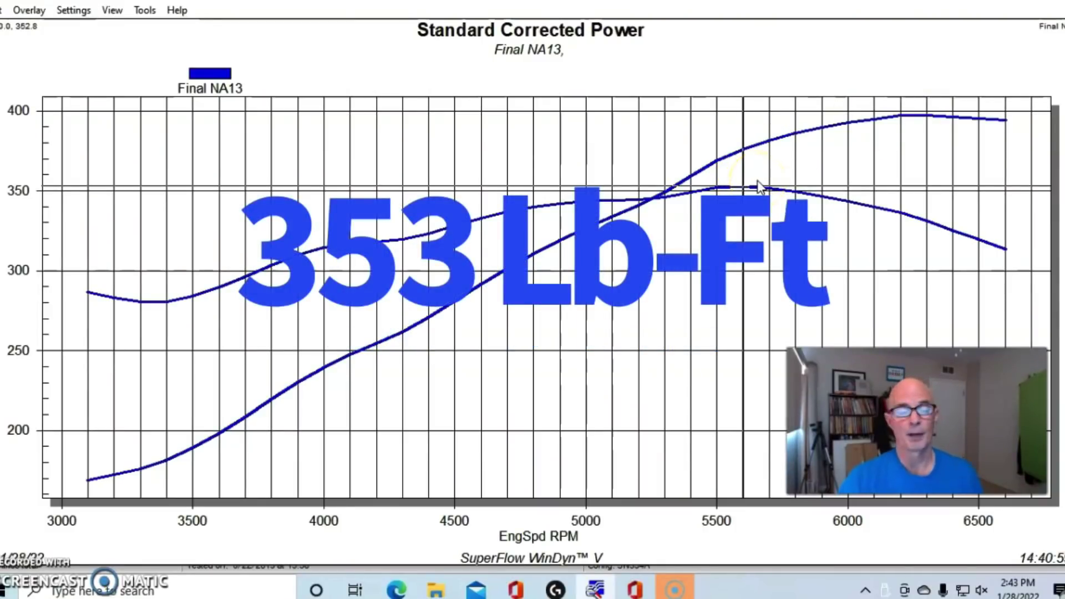
# Step: Overlay the Final 18 degrees Vortech V3 17 test on the graph and read its test description notes
pyautogui.click(31, 12)
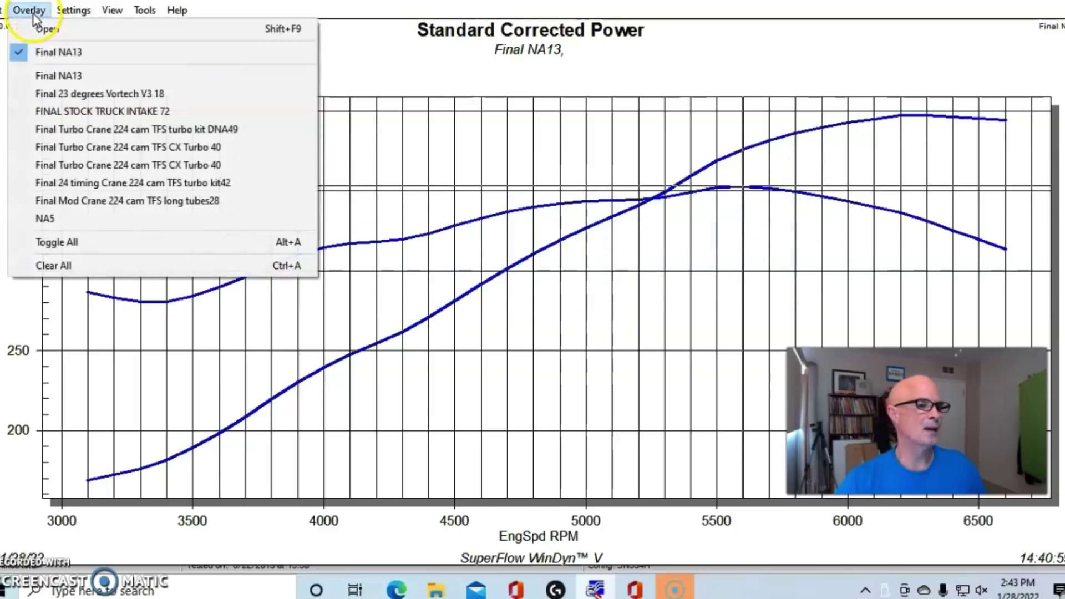
pyautogui.click(44, 28)
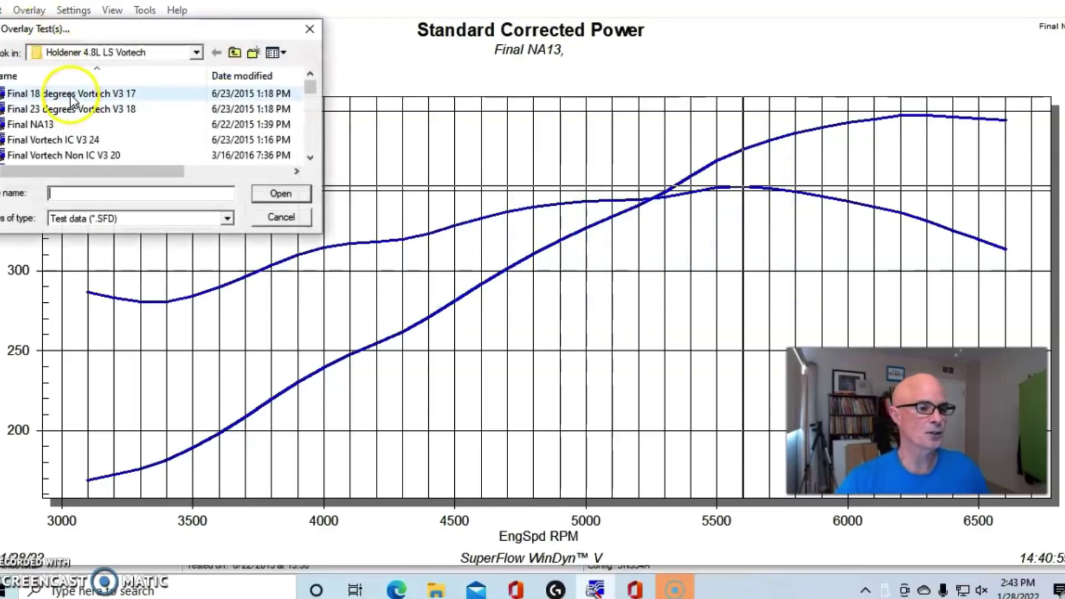
pyautogui.doubleClick(71, 100)
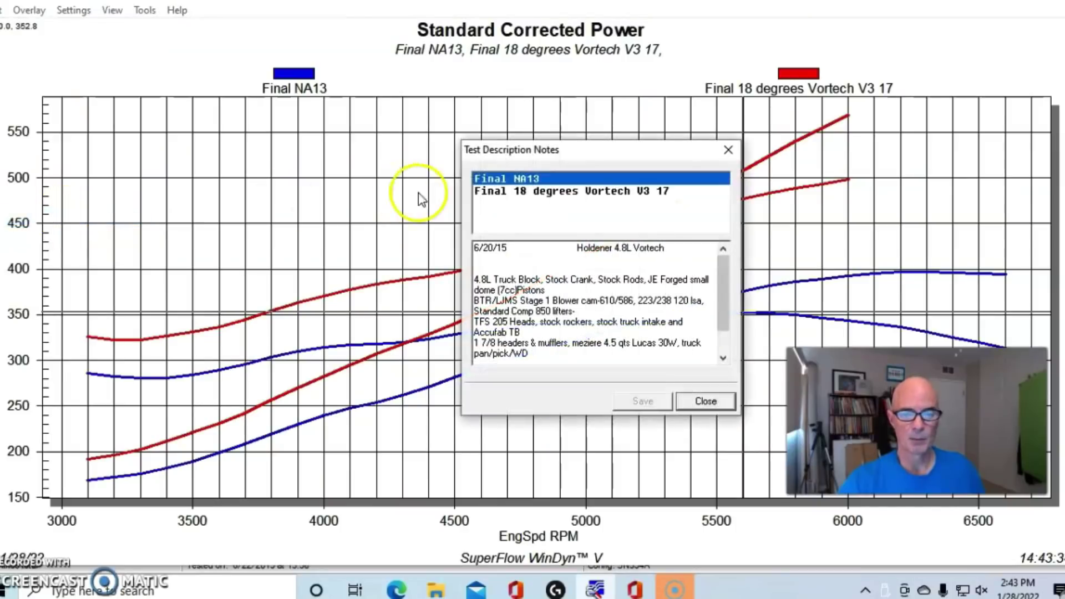
pyautogui.click(583, 193)
pyautogui.moveTo(722, 273); pyautogui.dragTo(724, 325)
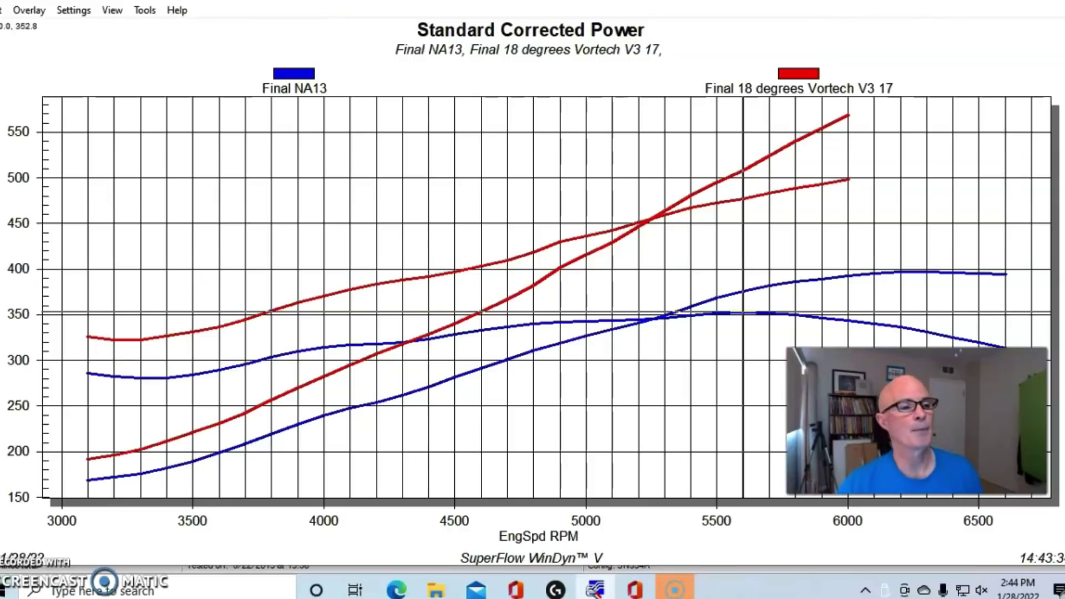
# Step: Add the Final 23 degrees Vortech V3 18 test to the graph as another overlay
pyautogui.click(27, 12)
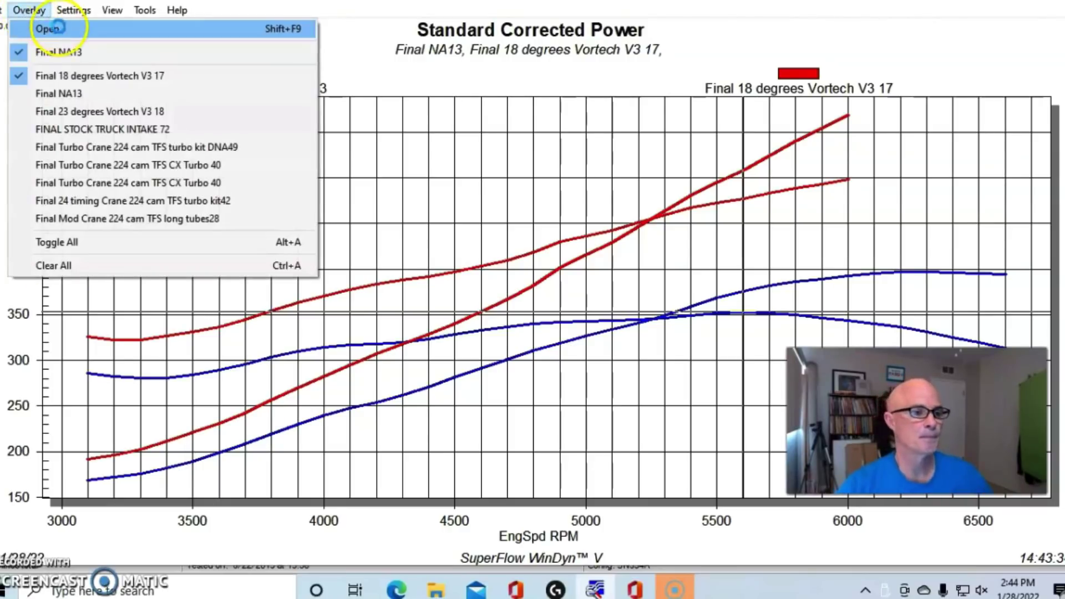
pyautogui.click(57, 27)
pyautogui.doubleClick(83, 107)
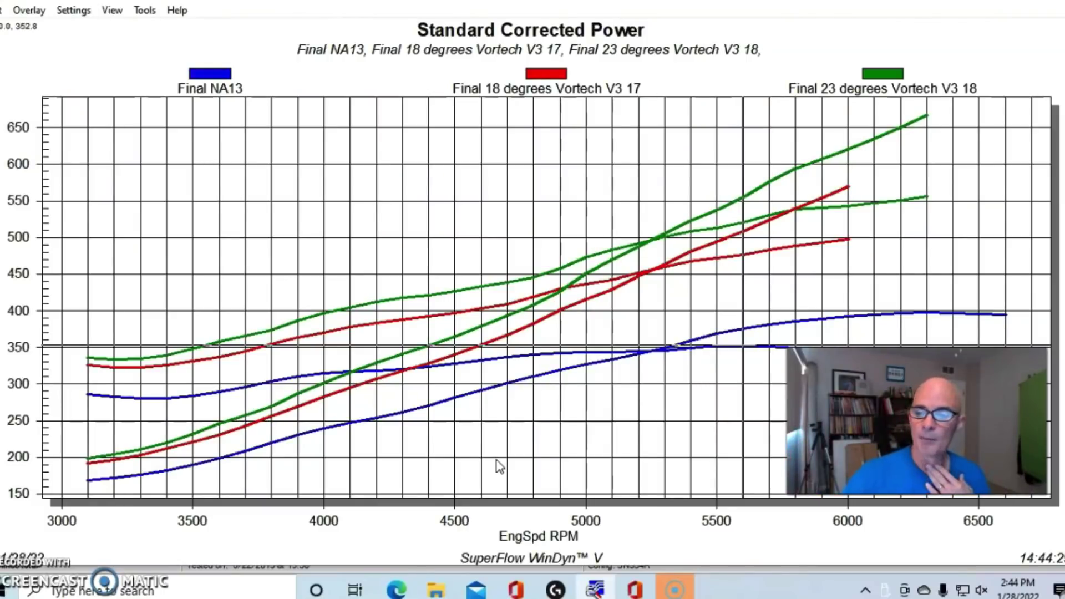
# Step: Compare the power of the 18-degree and 23-degree Vortech runs at 5900 RPM
pyautogui.click(823, 199)
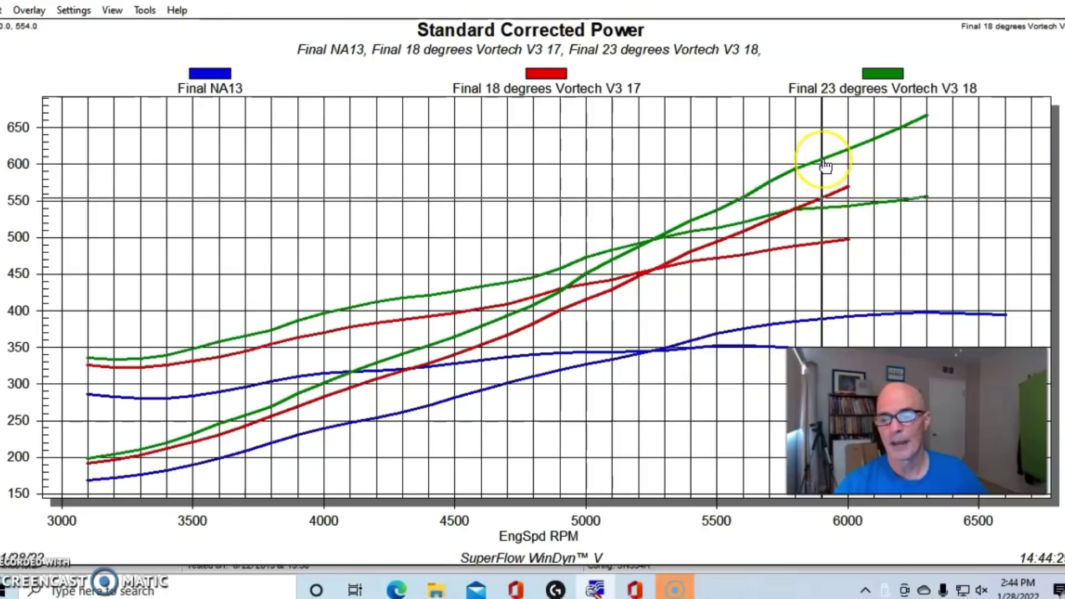
pyautogui.click(825, 165)
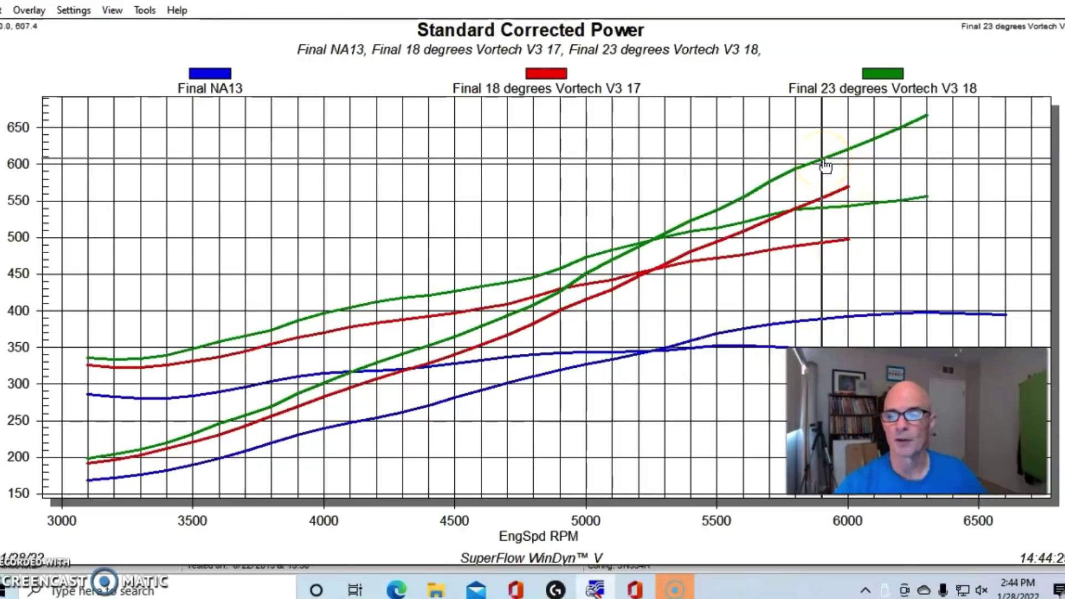
pyautogui.click(824, 199)
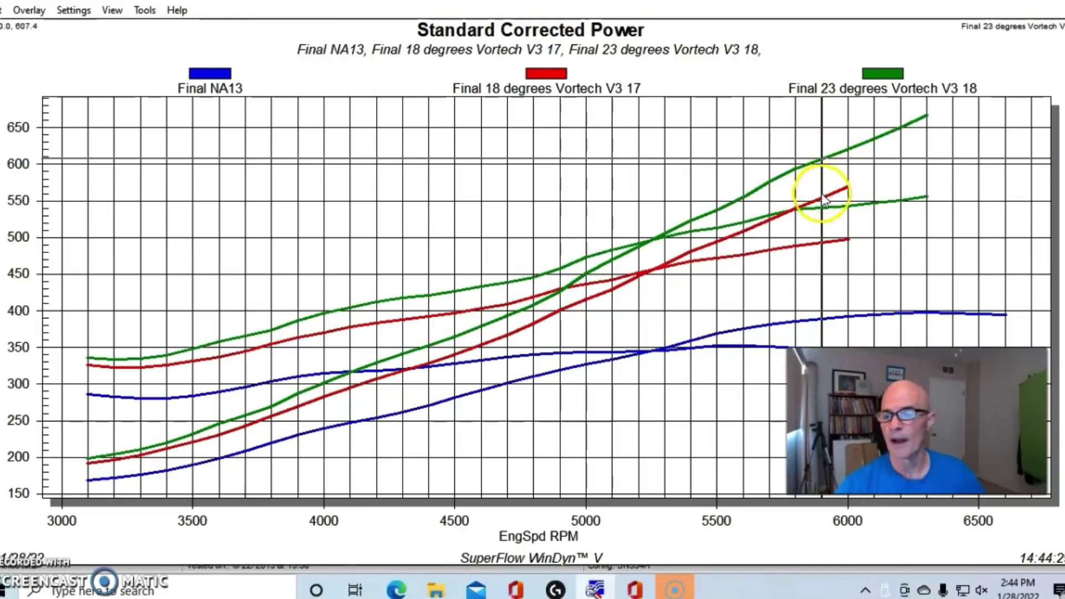
pyautogui.click(825, 164)
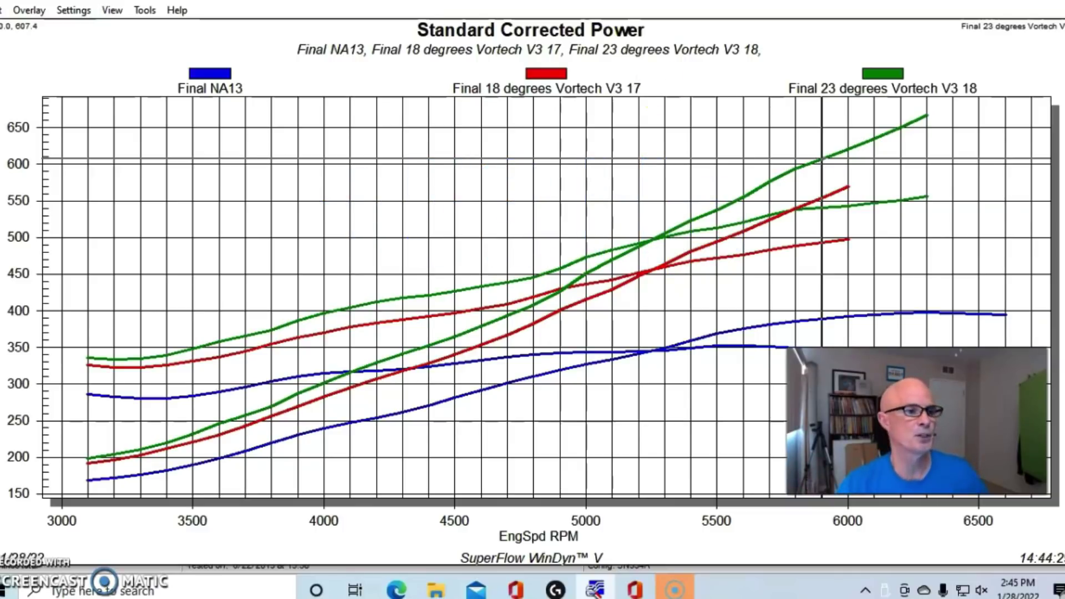
# Step: Read the test description notes for Final 23 degrees Vortech V3 18 through to the end and close them
pyautogui.click(3, 10)
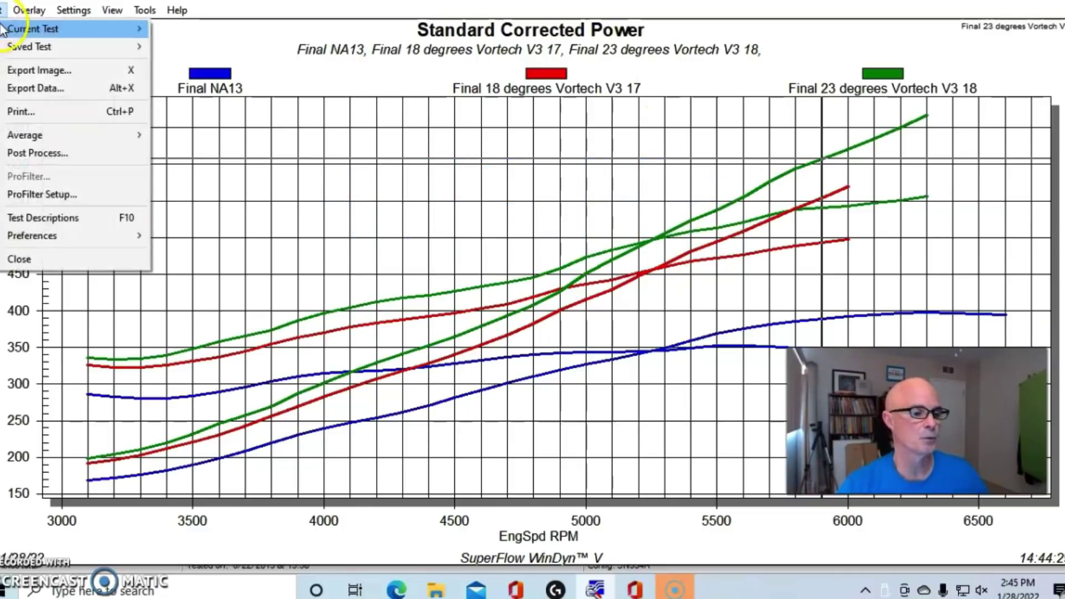
pyautogui.click(37, 221)
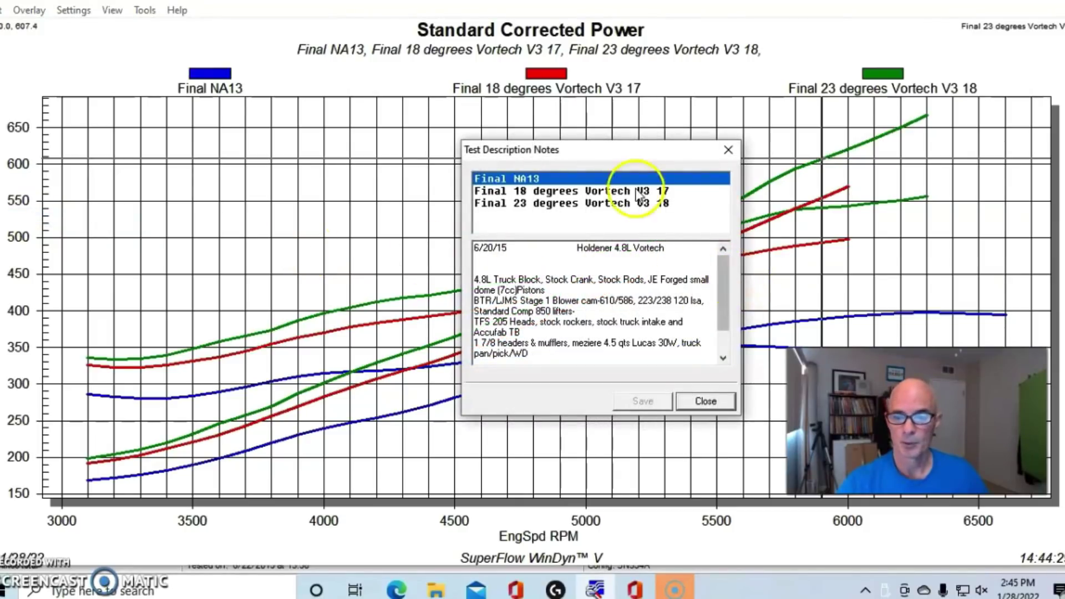
pyautogui.click(614, 204)
pyautogui.moveTo(720, 269); pyautogui.dragTo(722, 321)
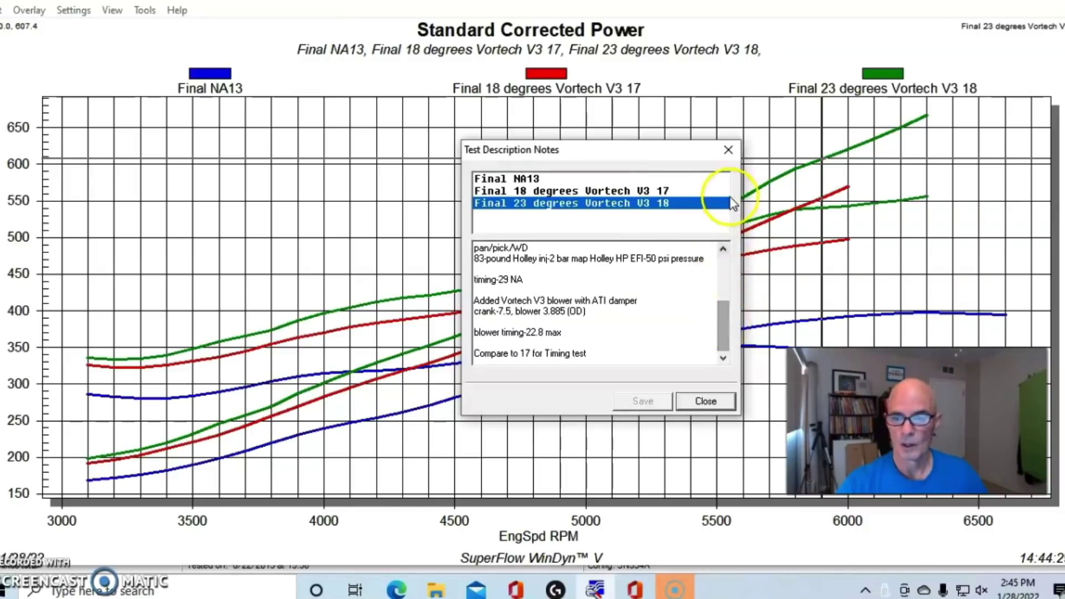
pyautogui.click(728, 150)
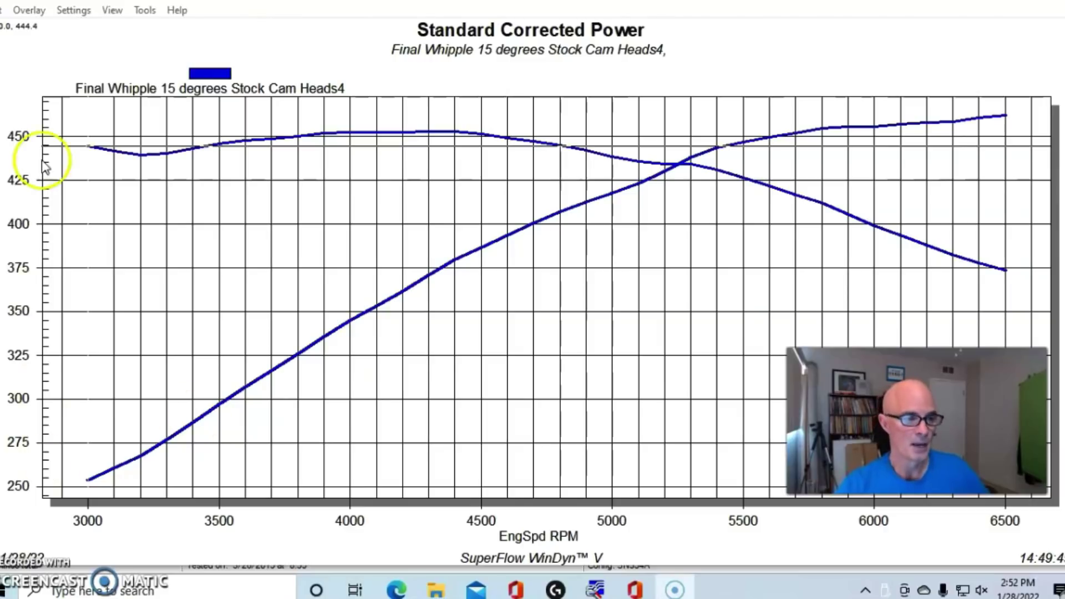
# Step: Check the Final Whipple 15 degrees Stock Cam Heads4 power at 6500 RPM and its torque at 4200 RPM
pyautogui.click(2, 10)
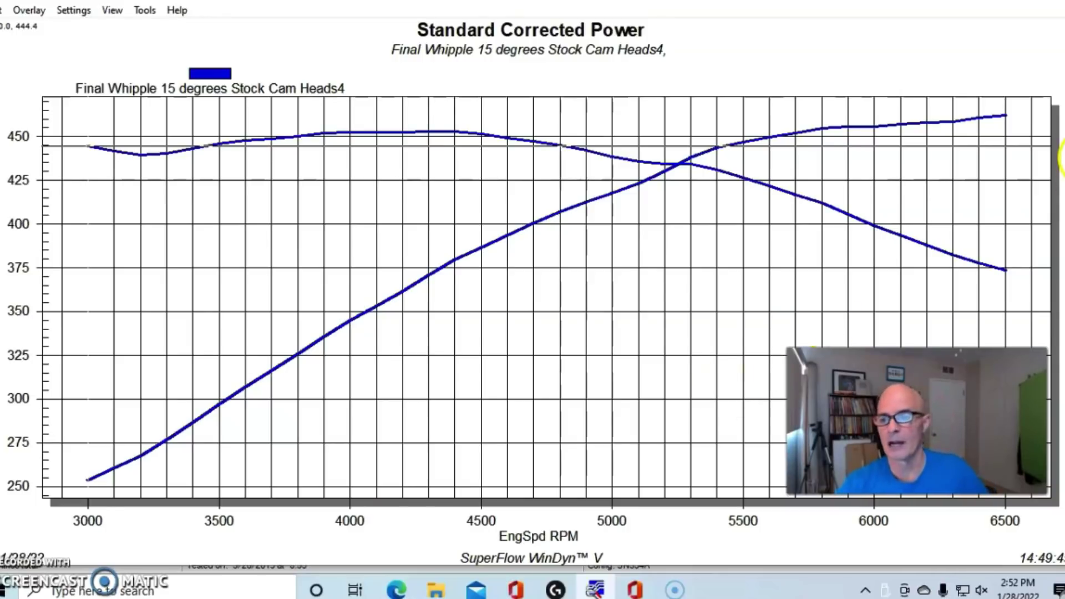
pyautogui.click(1005, 119)
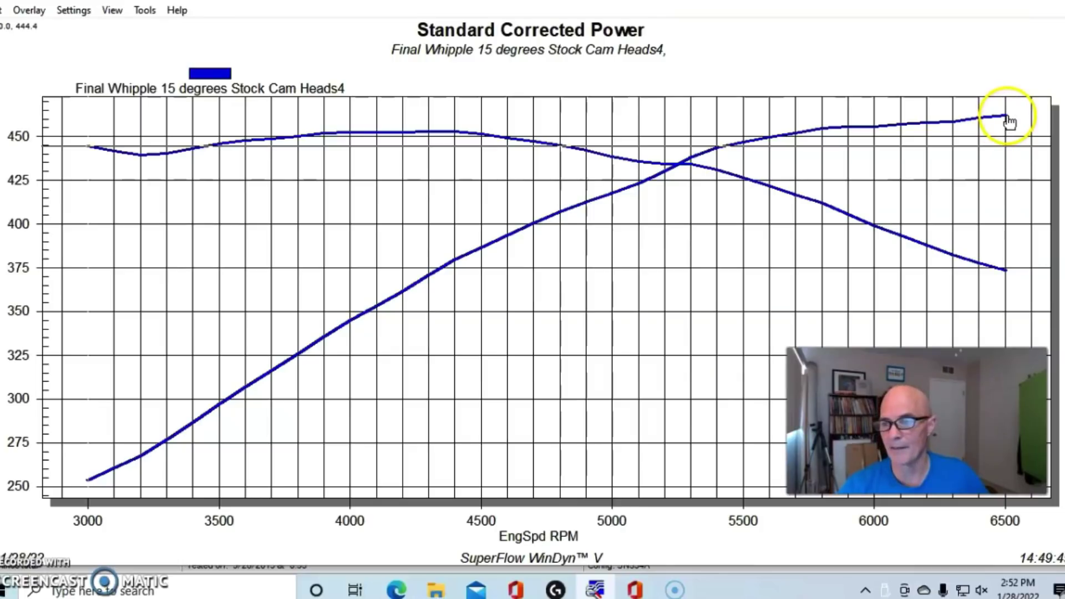
pyautogui.click(1008, 119)
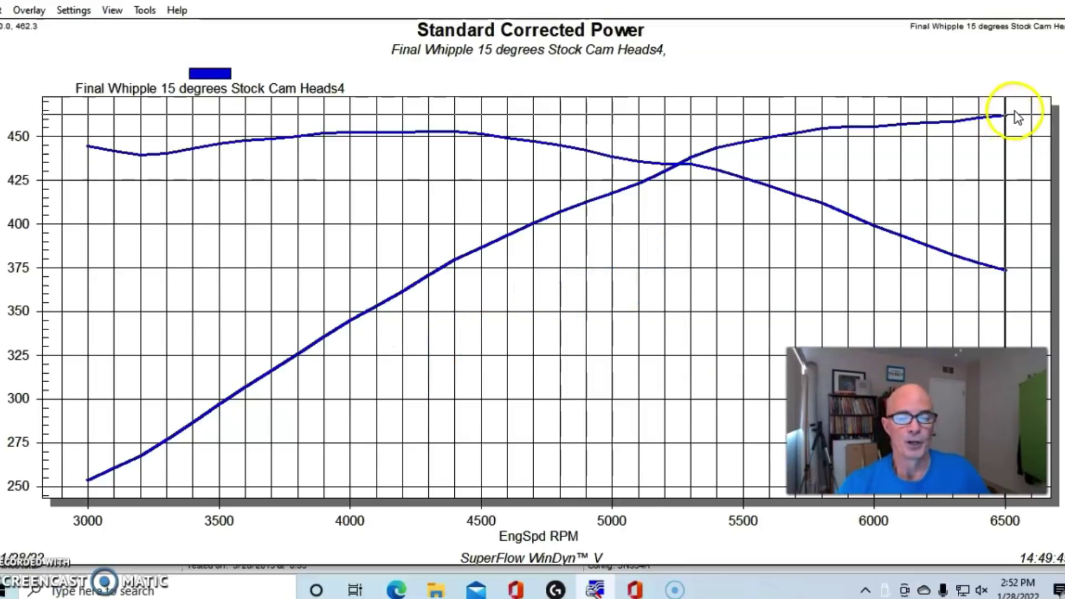
pyautogui.click(404, 136)
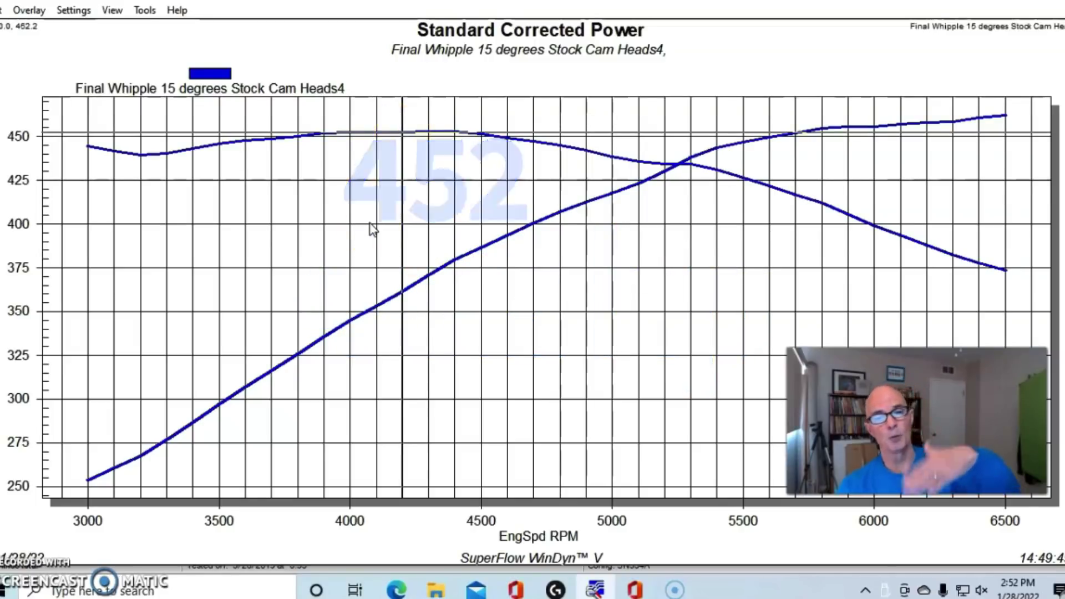
pyautogui.click(370, 193)
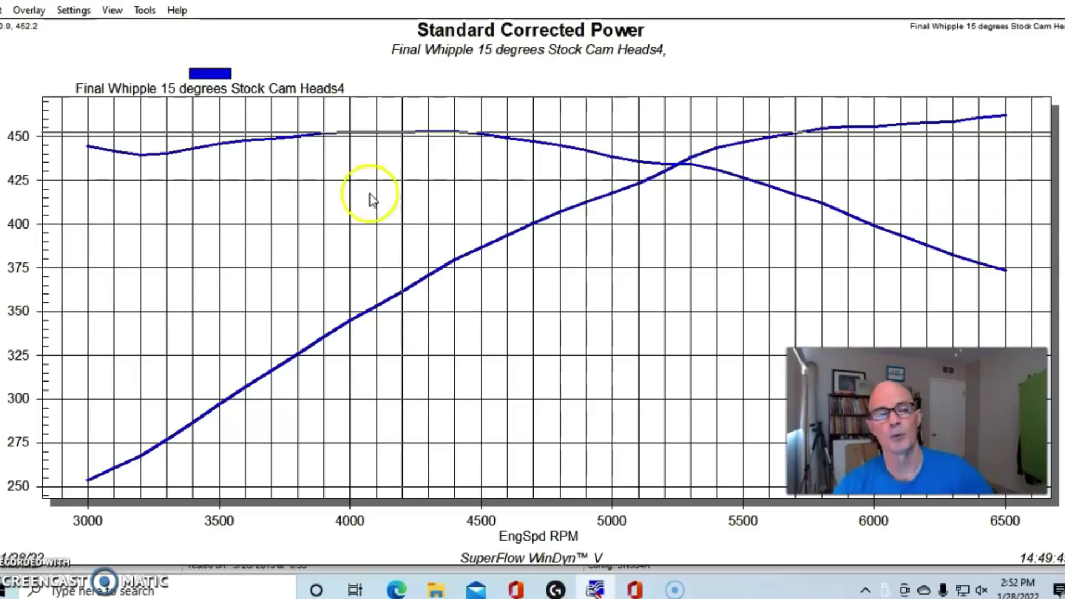
# Step: Overlay the Final Whipple 19 degrees Stock Cam Heads5 test and compare the peak power of both Whipple runs
pyautogui.click(27, 11)
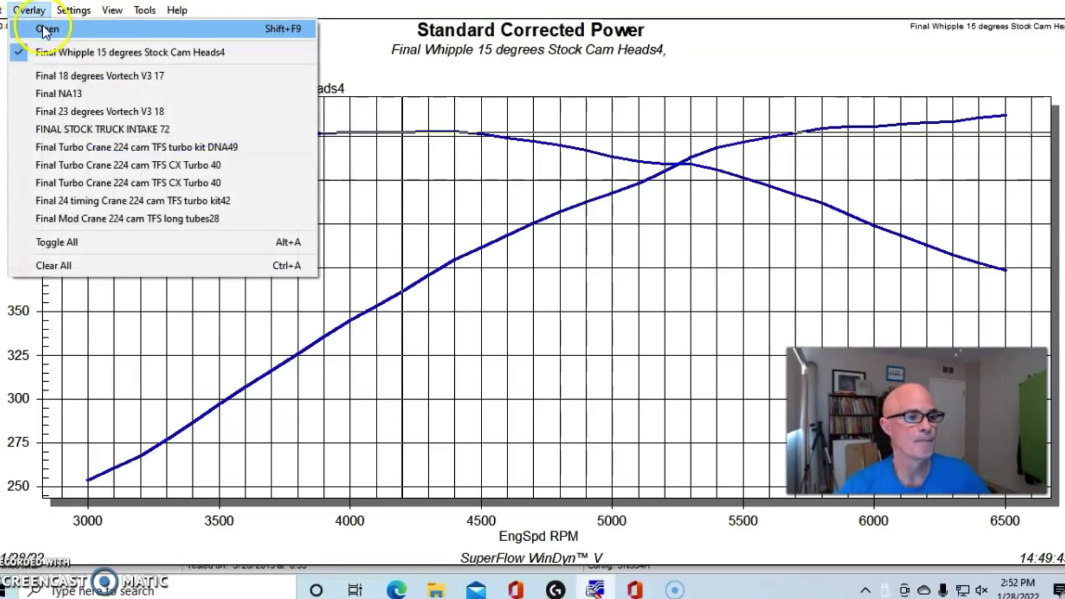
pyautogui.click(47, 30)
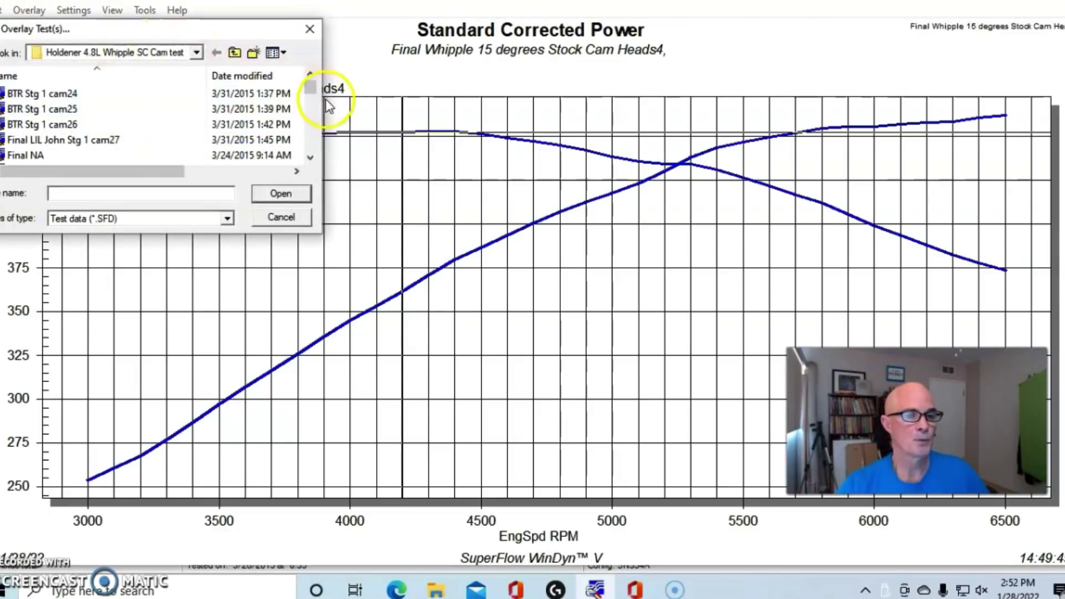
pyautogui.moveTo(309, 91); pyautogui.dragTo(309, 99)
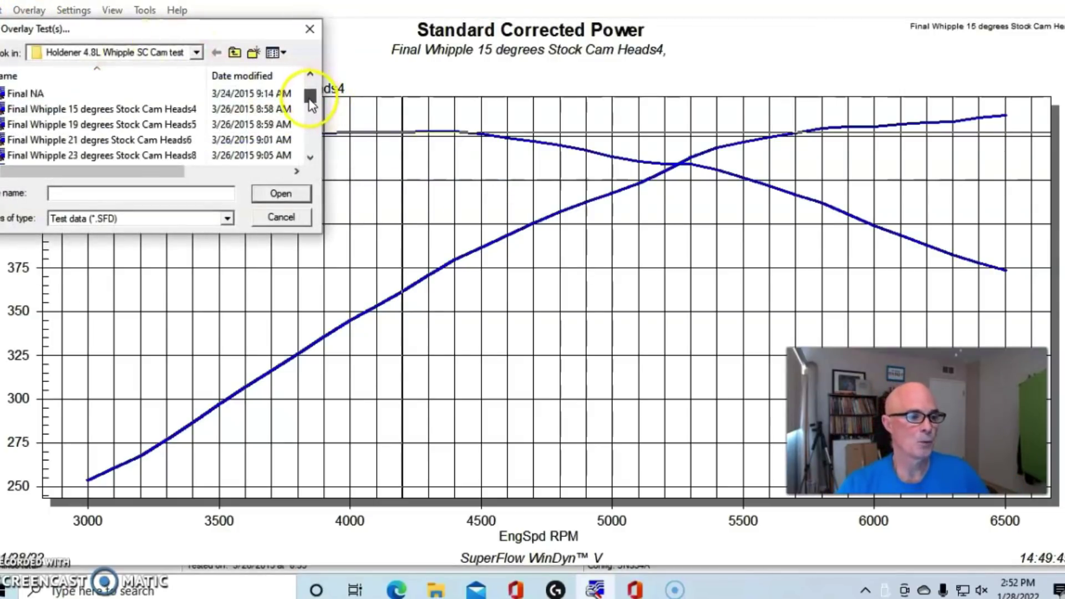
pyautogui.doubleClick(82, 129)
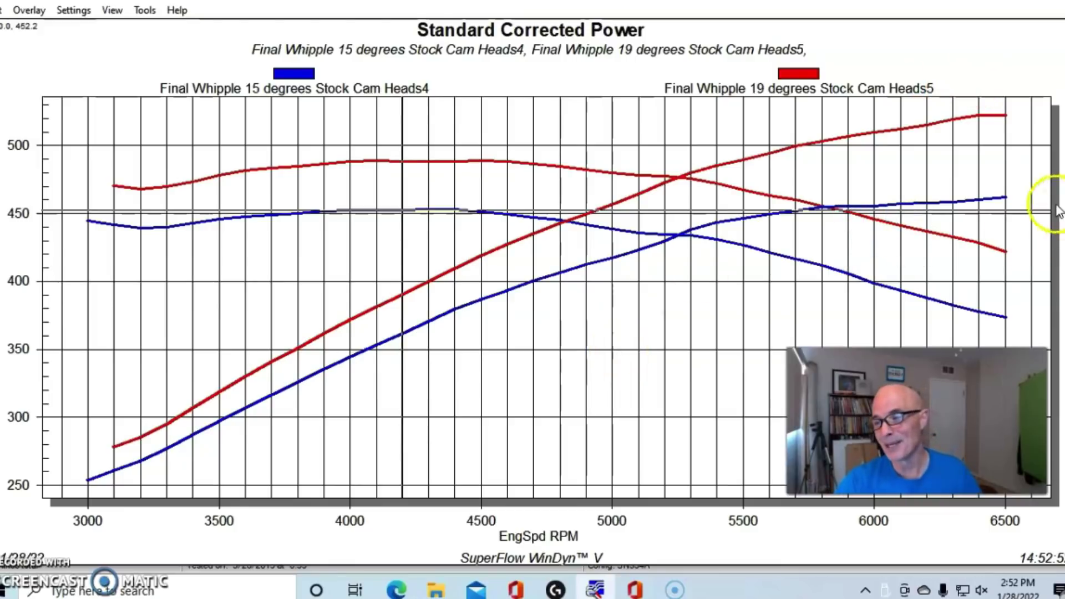
pyautogui.click(1006, 200)
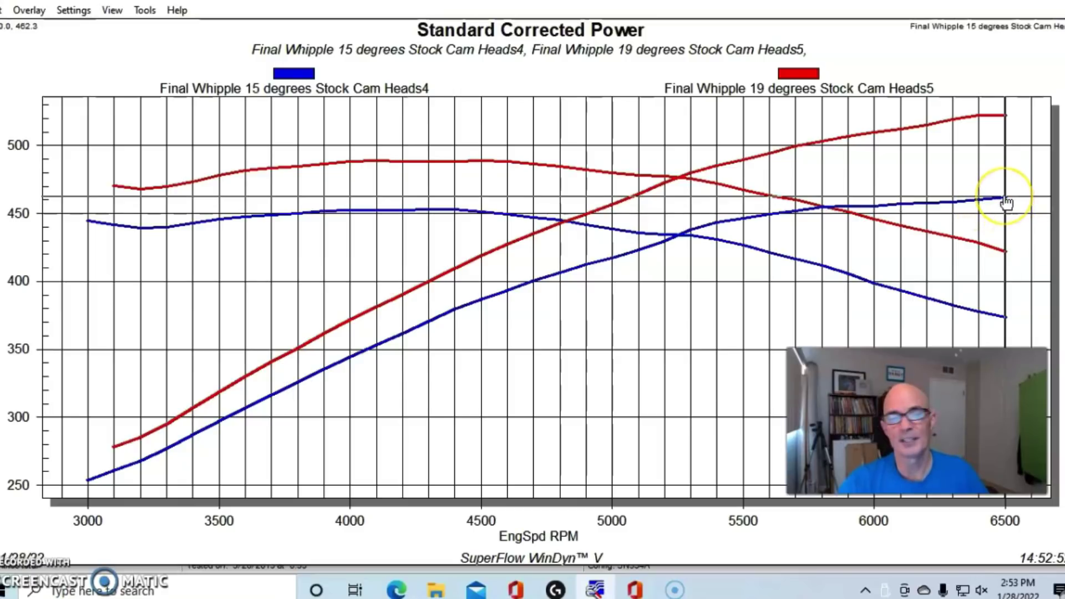
pyautogui.click(981, 119)
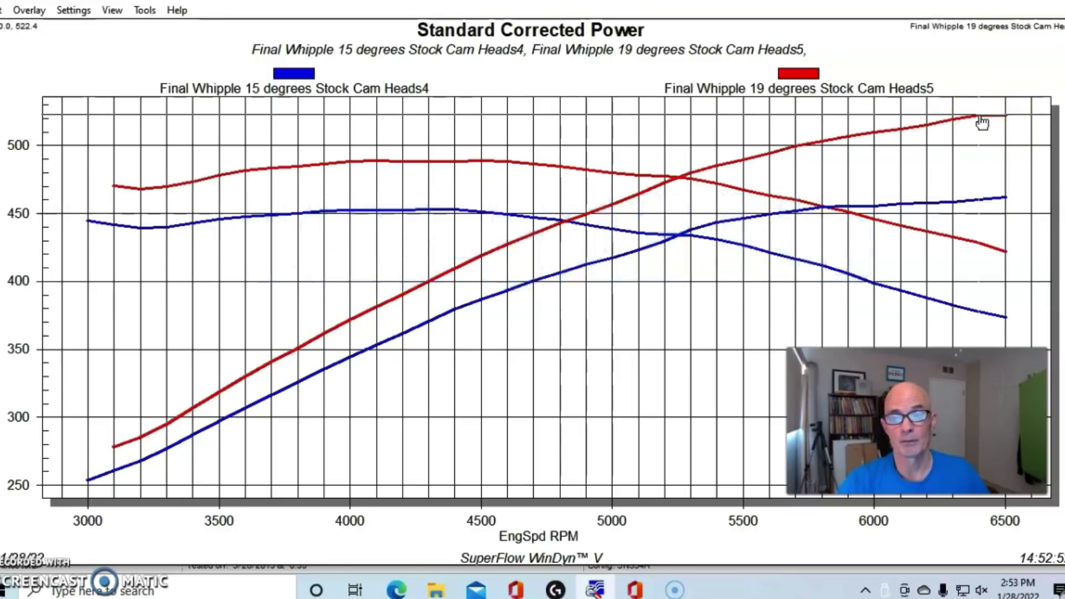
# Step: Add the Final Whipple 21 degres Stock Cam Heads6 test to the graph as an overlay
pyautogui.click(29, 10)
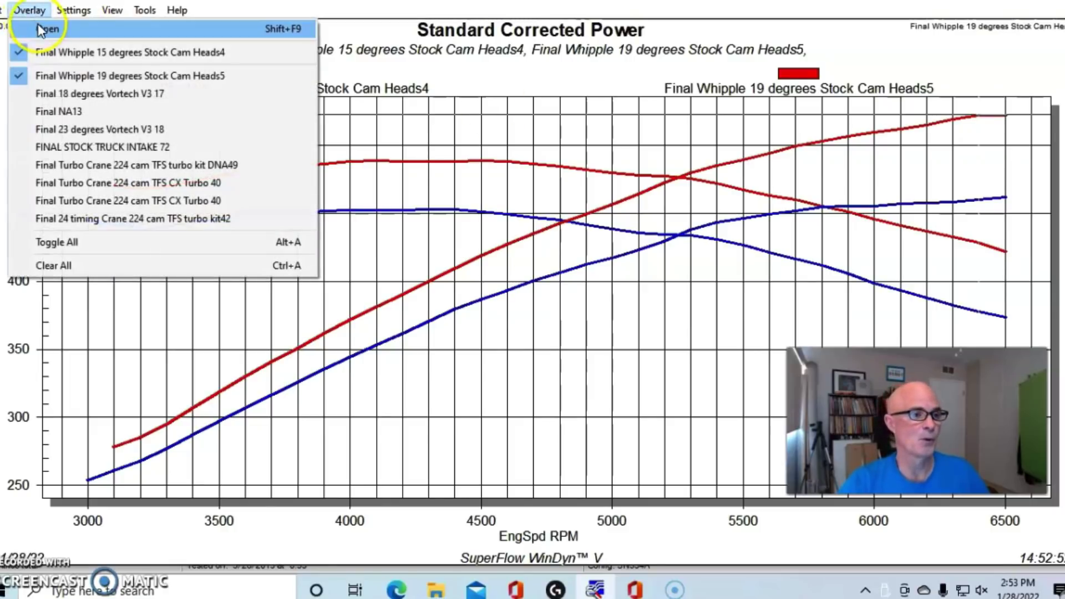
pyautogui.click(40, 29)
pyautogui.click(311, 158)
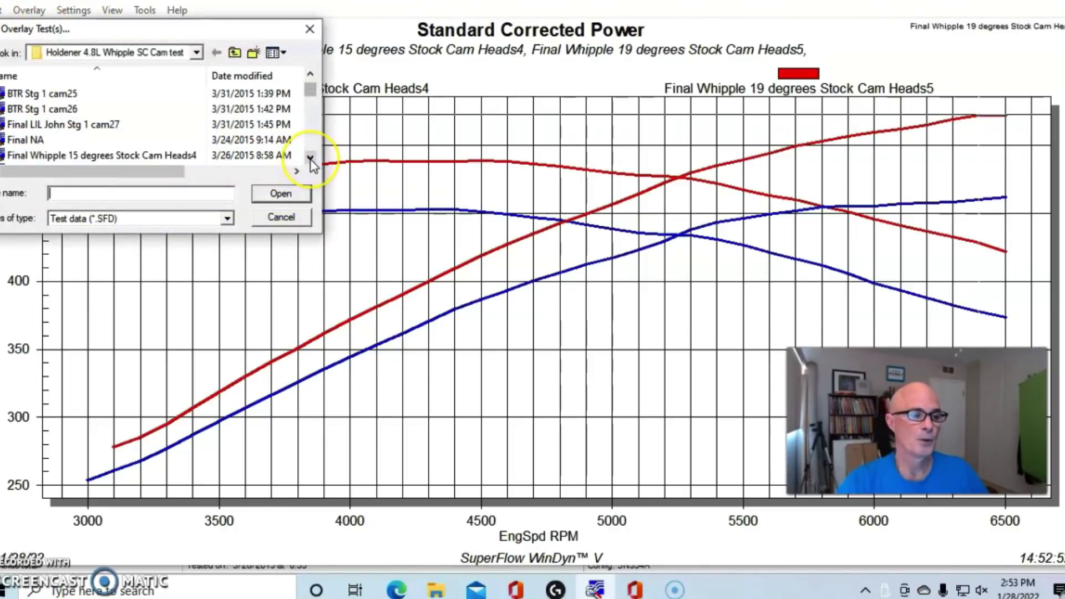
pyautogui.click(311, 159)
pyautogui.click(311, 159)
pyautogui.click(311, 159)
pyautogui.doubleClick(93, 142)
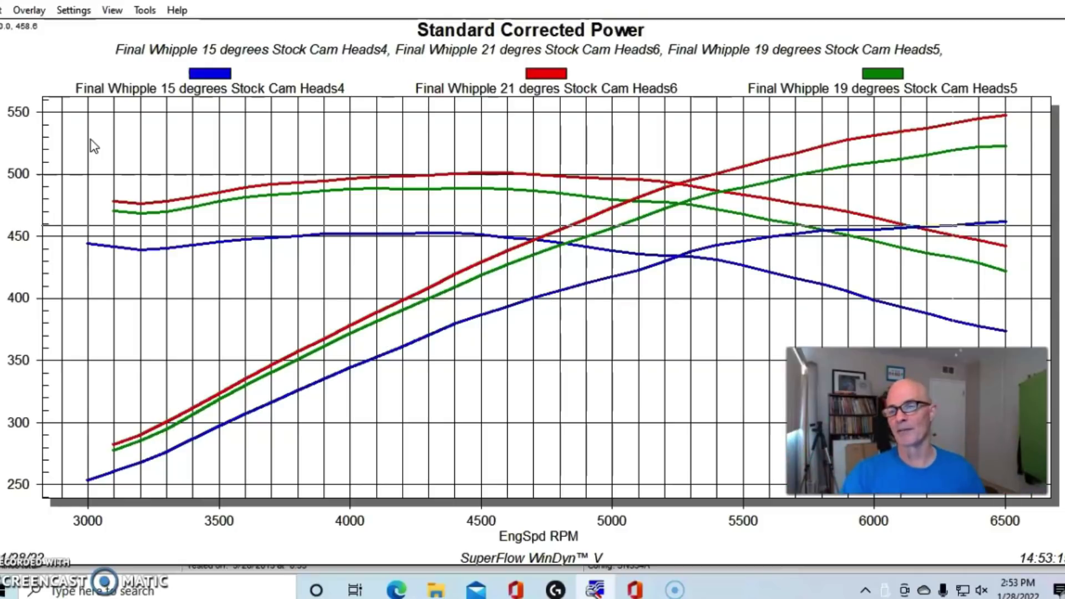
# Step: Check the power of the 21-degree Whipple run near 6400 RPM
pyautogui.click(95, 142)
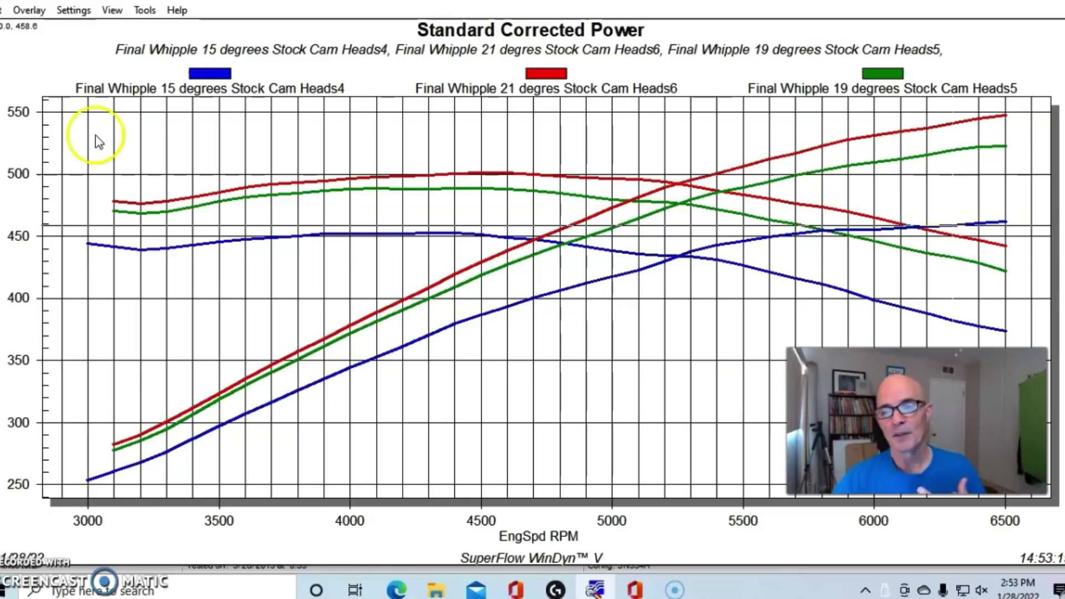
pyautogui.click(980, 119)
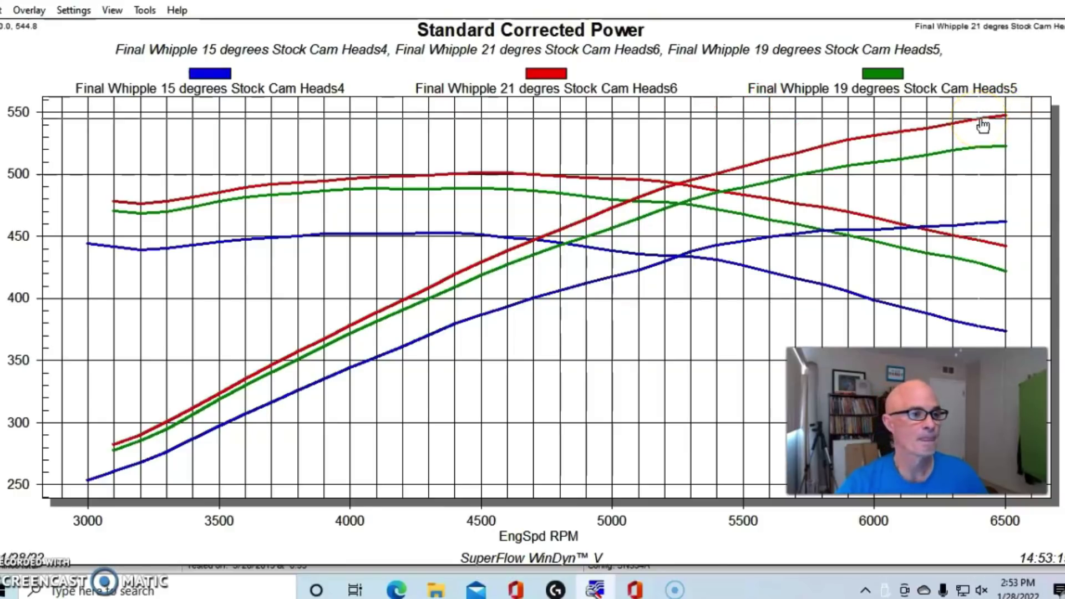
pyautogui.click(993, 114)
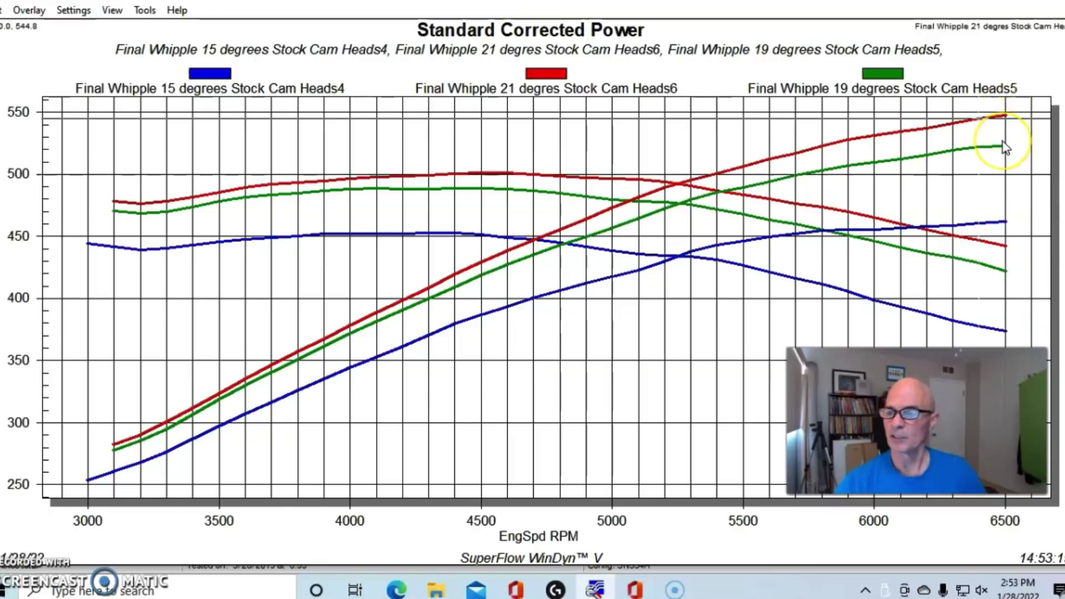
# Step: Overlay the Final Whipple 23 degrees Stock Cam Heads8 test on the graph and check its power near 6600 RPM
pyautogui.click(30, 11)
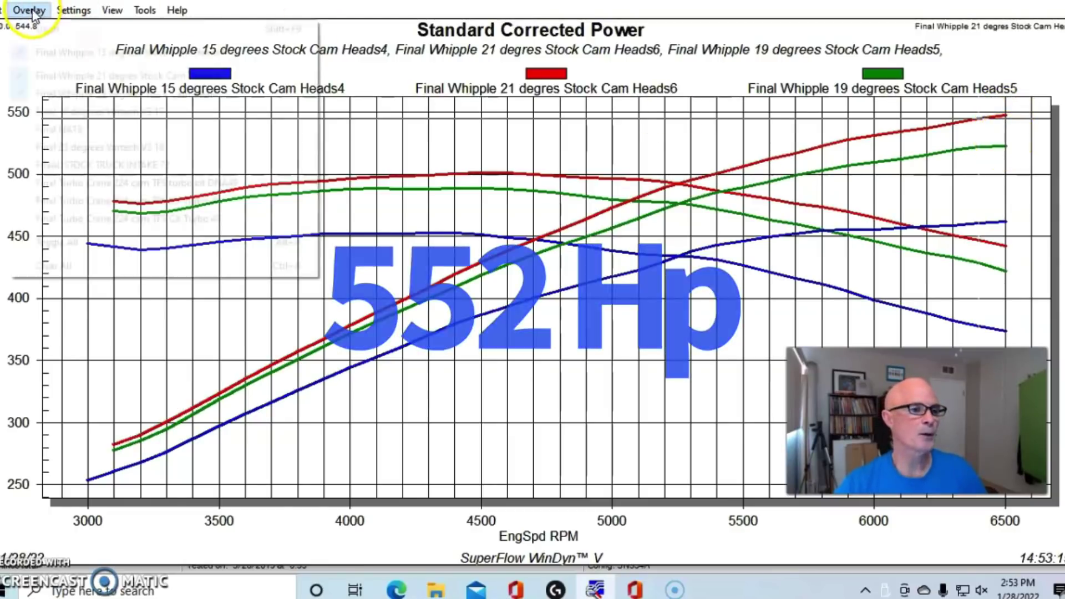
pyautogui.click(47, 28)
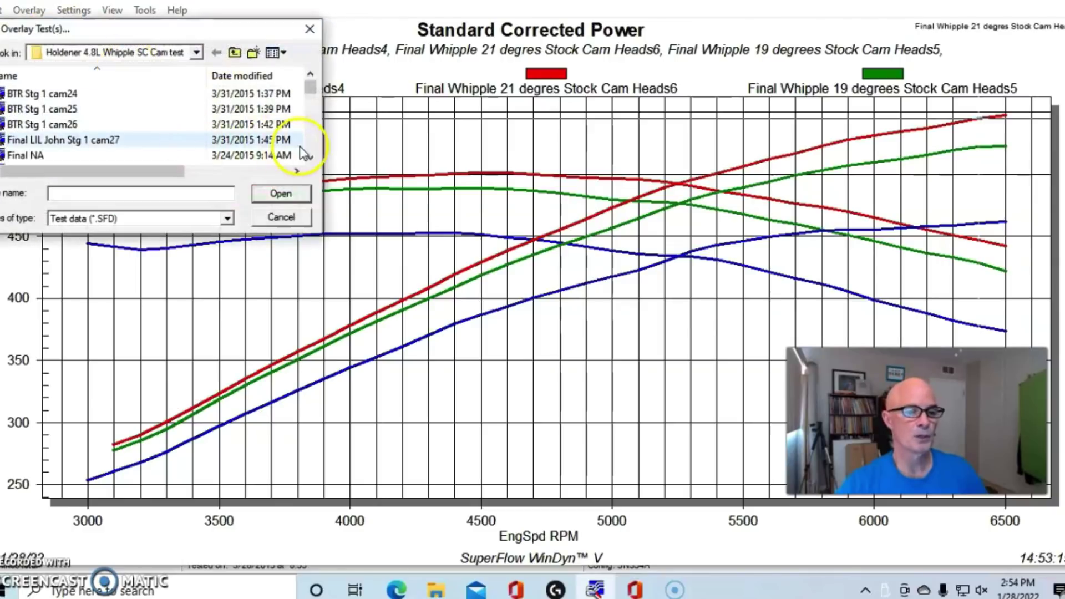
pyautogui.click(308, 156)
pyautogui.click(308, 157)
pyautogui.click(308, 156)
pyautogui.click(309, 157)
pyautogui.click(308, 156)
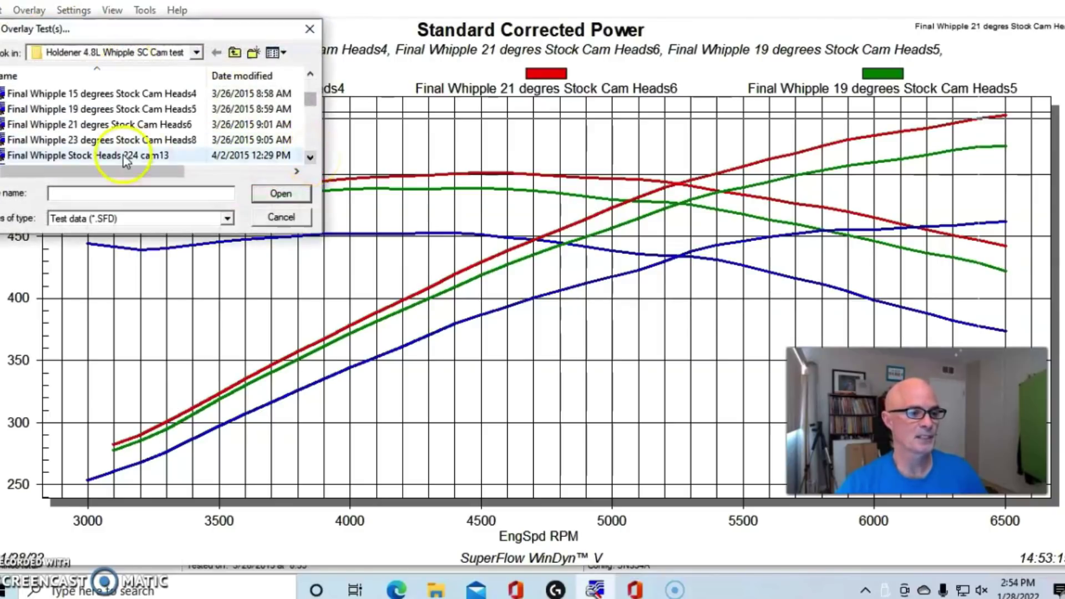
pyautogui.click(73, 138)
pyautogui.doubleClick(74, 139)
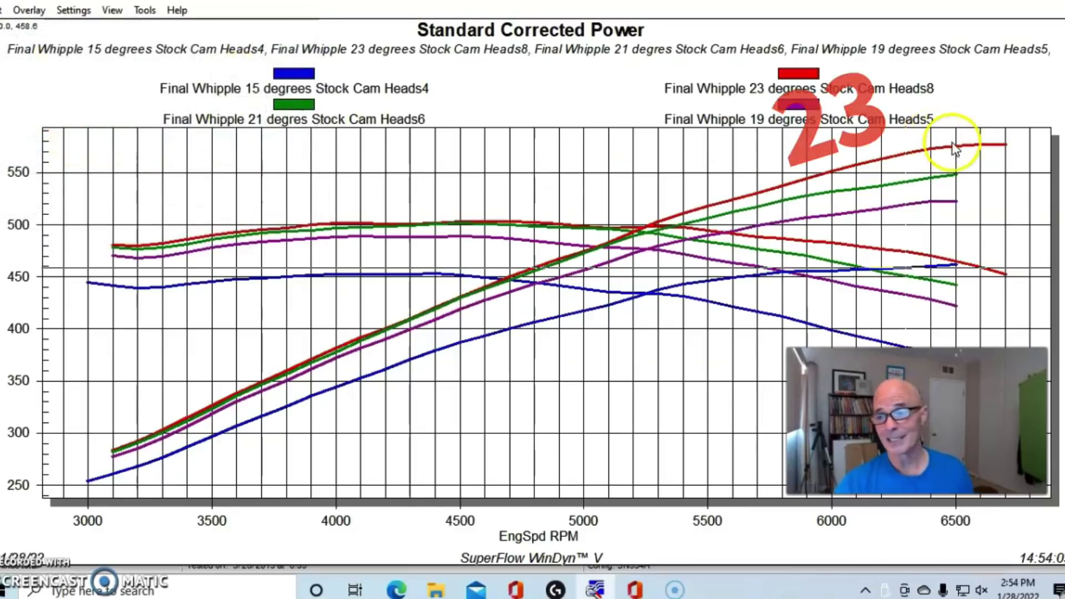
pyautogui.click(983, 146)
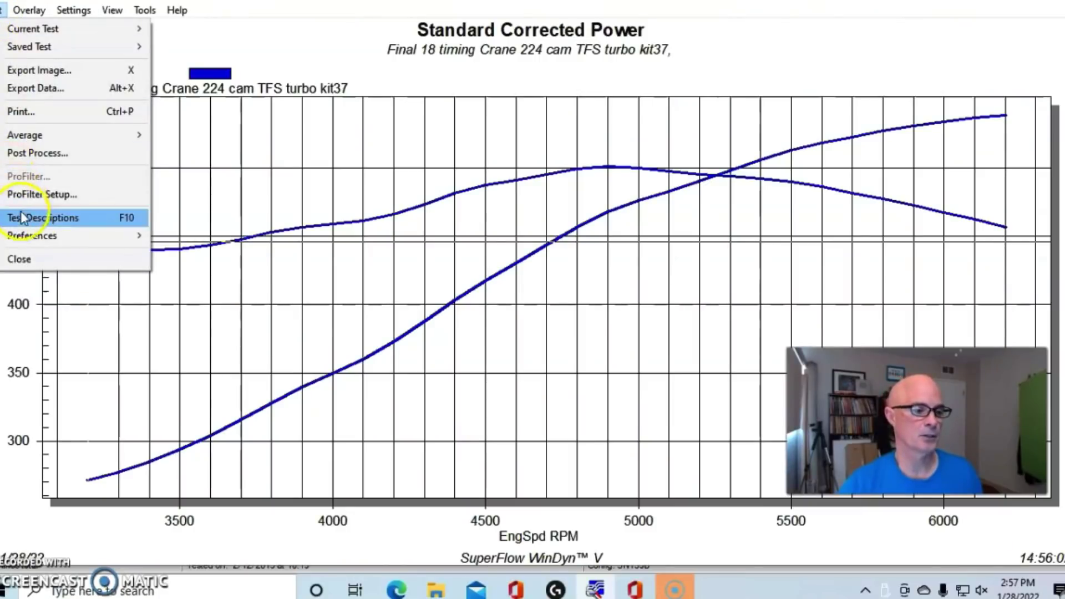
# Step: Read the Final 18 timing Crane 224 cam TFS turbo kit37 test notes and check the run's peak power and torque
pyautogui.click(22, 216)
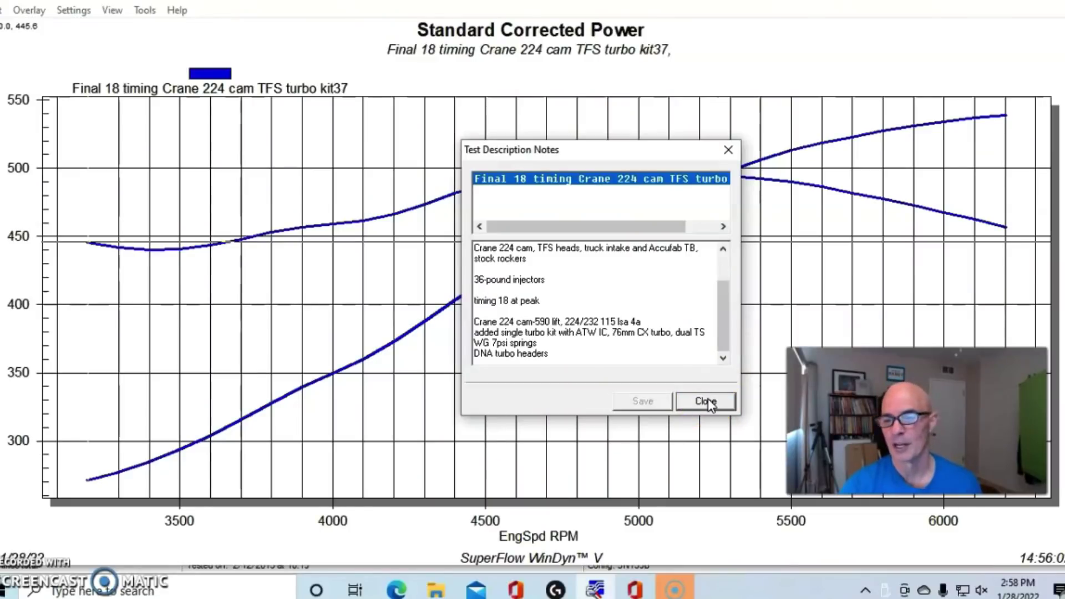
pyautogui.click(710, 403)
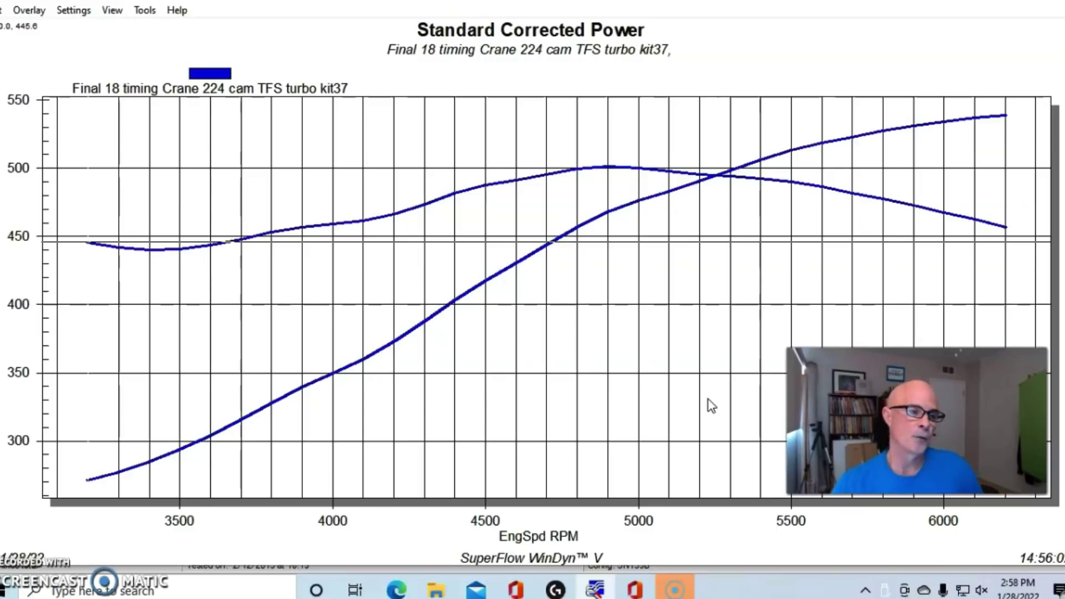
pyautogui.click(1006, 118)
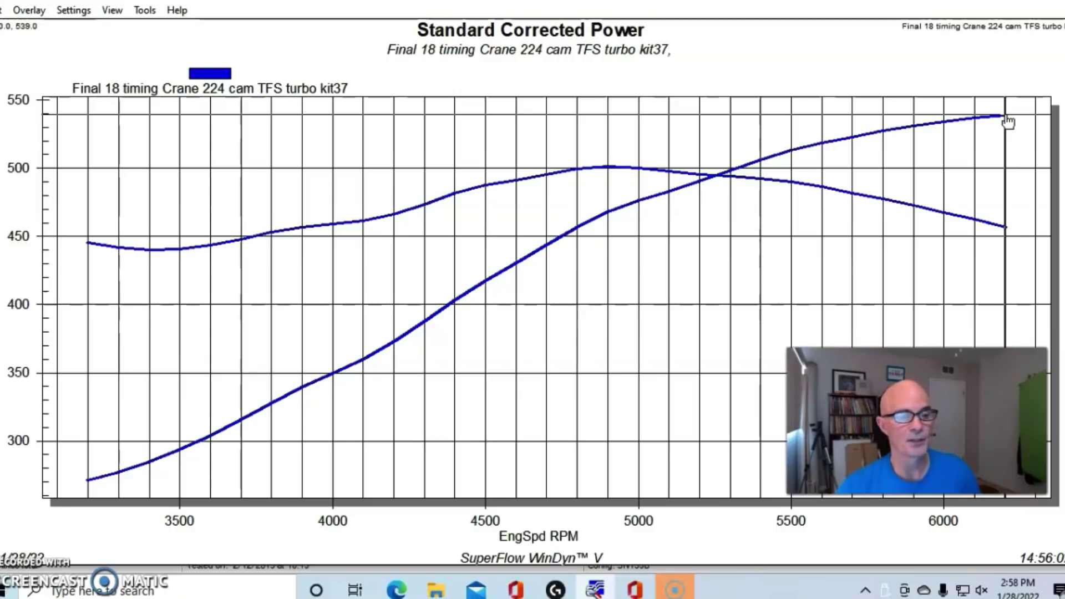
pyautogui.click(611, 173)
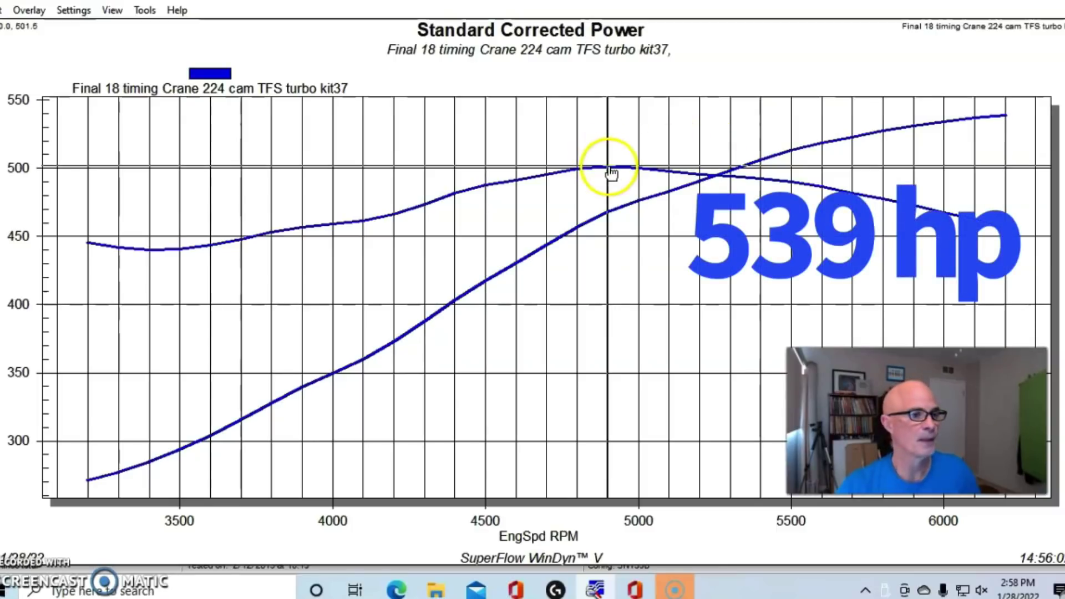
# Step: Overlay the Final 20 timing Crane 224 cam TFS turbo kit38 test and check its power near 6300 RPM
pyautogui.click(32, 11)
pyautogui.click(49, 30)
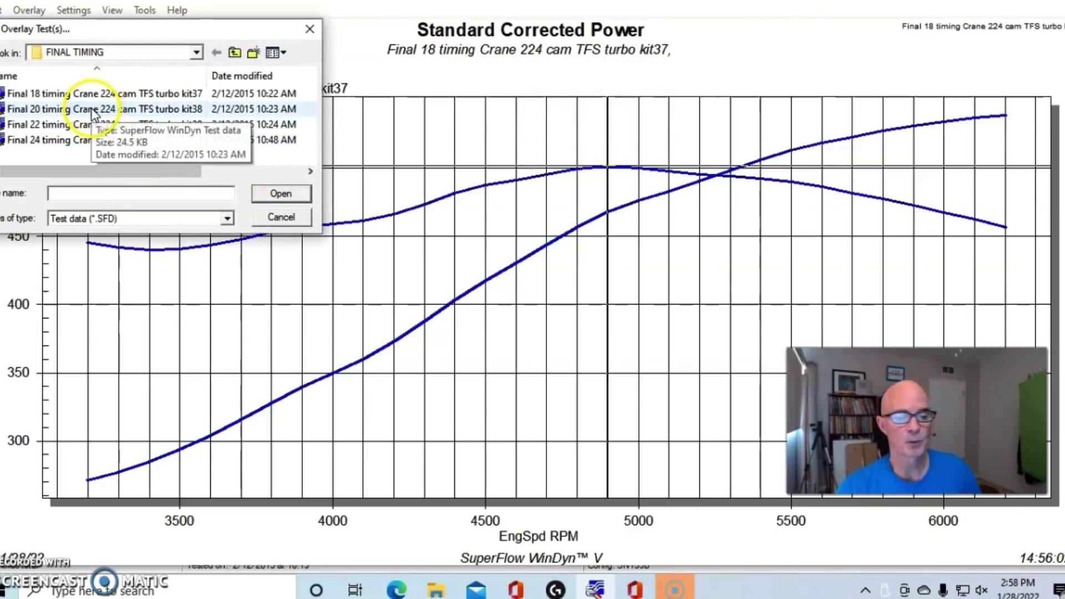
pyautogui.doubleClick(92, 110)
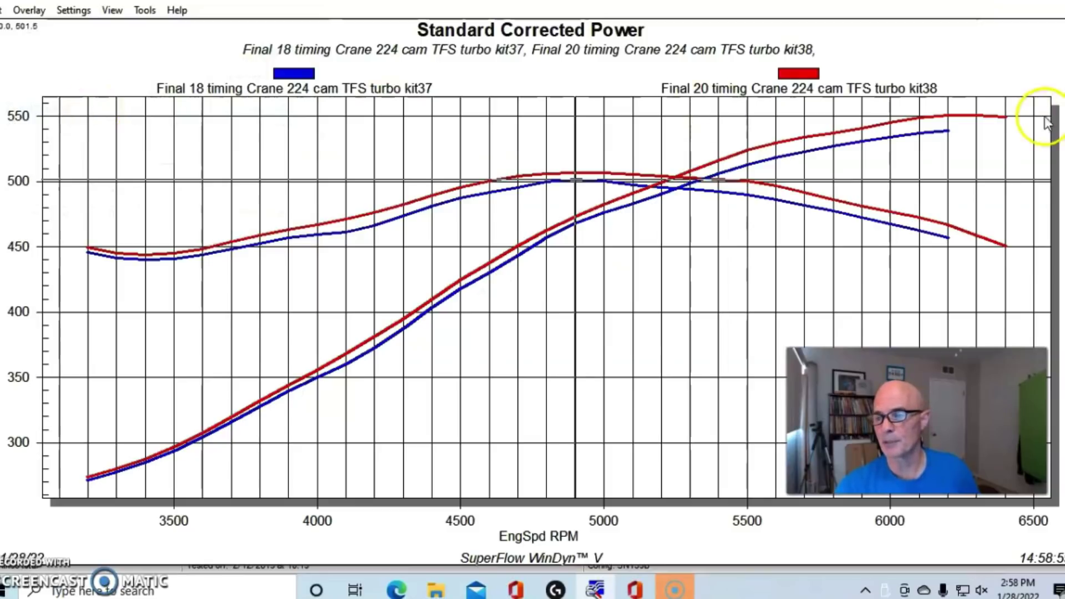
pyautogui.click(977, 117)
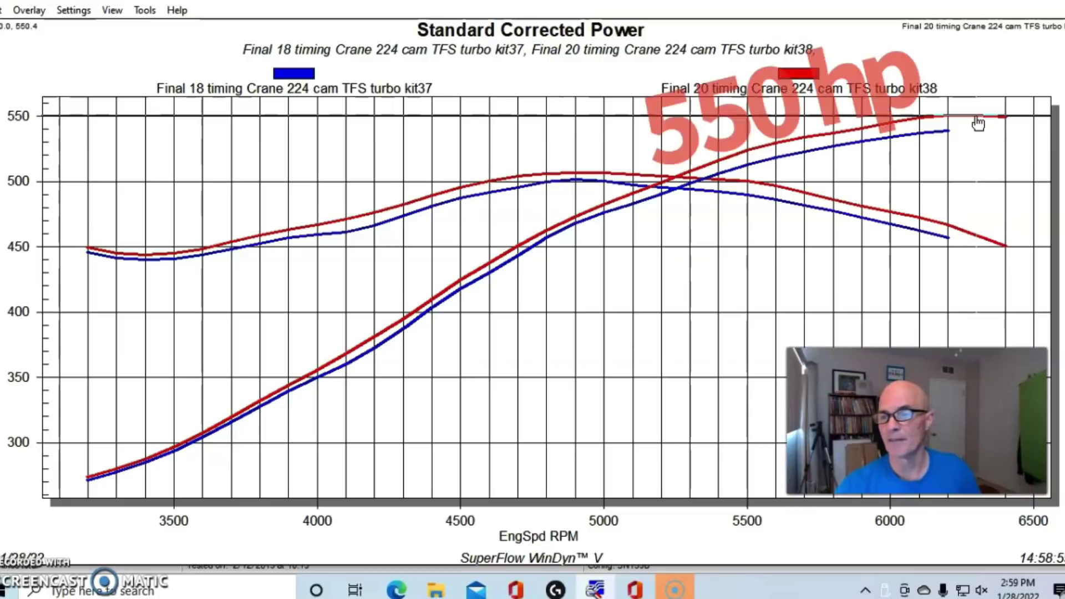
# Step: Overlay the Final 22 timing Crane 224 cam TFS turbo kit39 test and check its power near 6300 RPM
pyautogui.click(28, 10)
pyautogui.click(49, 28)
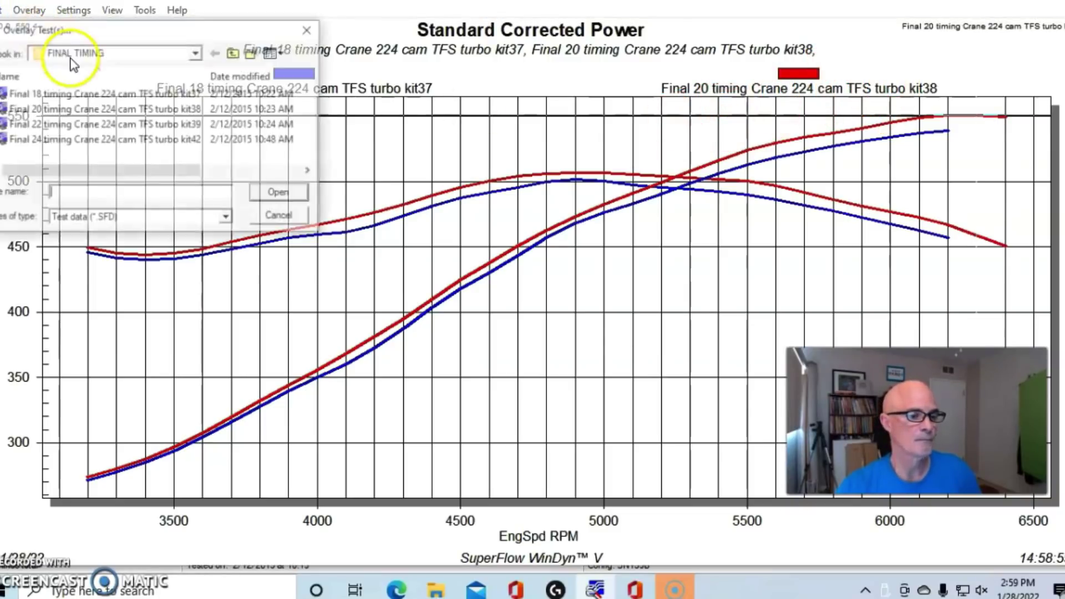
pyautogui.doubleClick(113, 124)
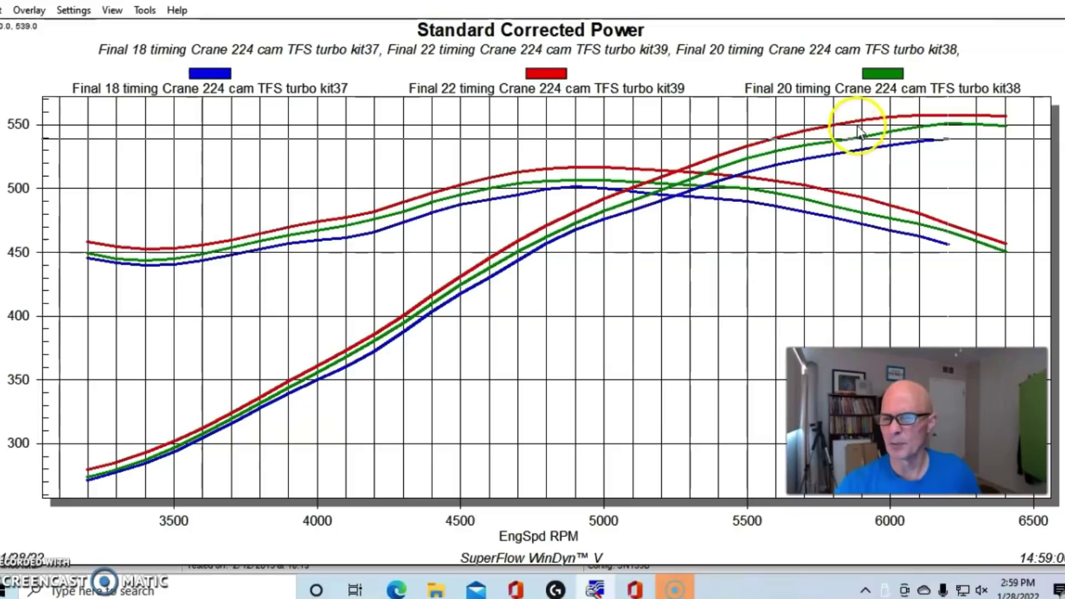
pyautogui.click(981, 121)
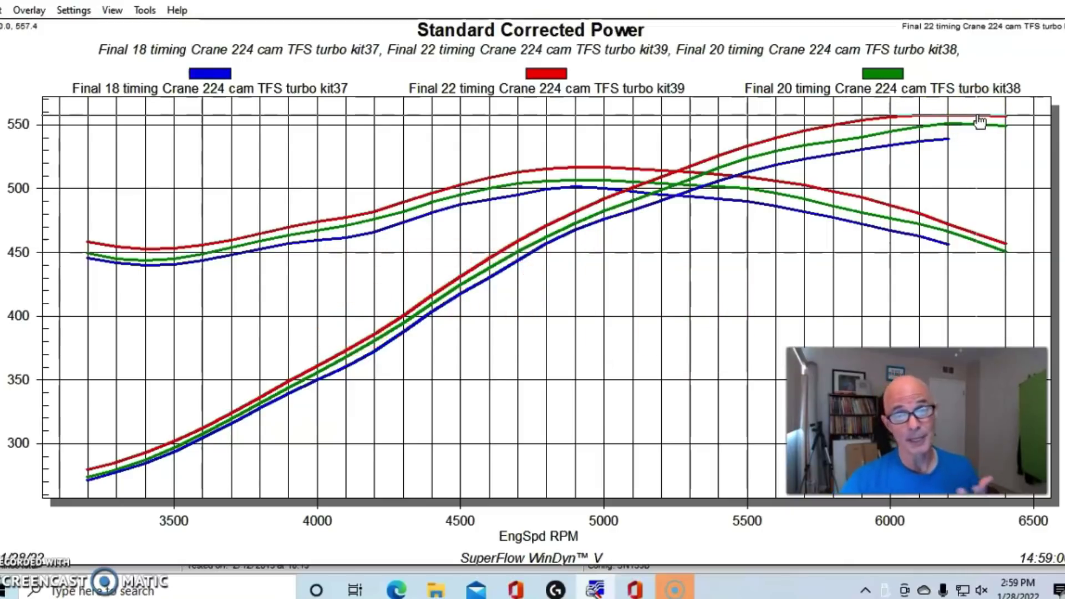
# Step: Overlay the Final 24 timing Crane 224 cam TFS turbo kit42 test and check its peak power near 6200 RPM
pyautogui.click(29, 11)
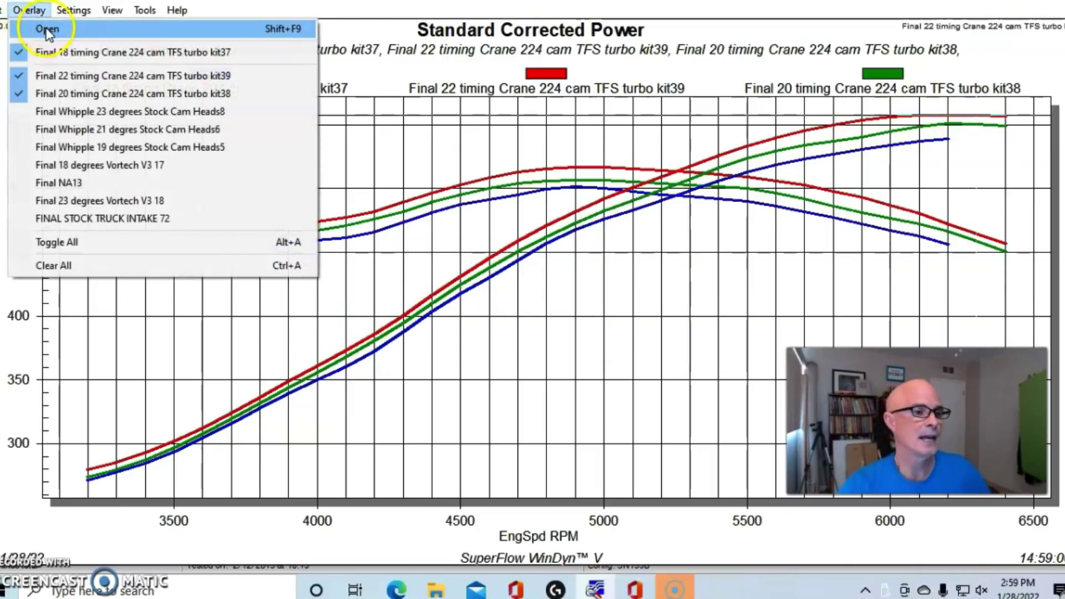
pyautogui.click(40, 28)
pyautogui.doubleClick(73, 141)
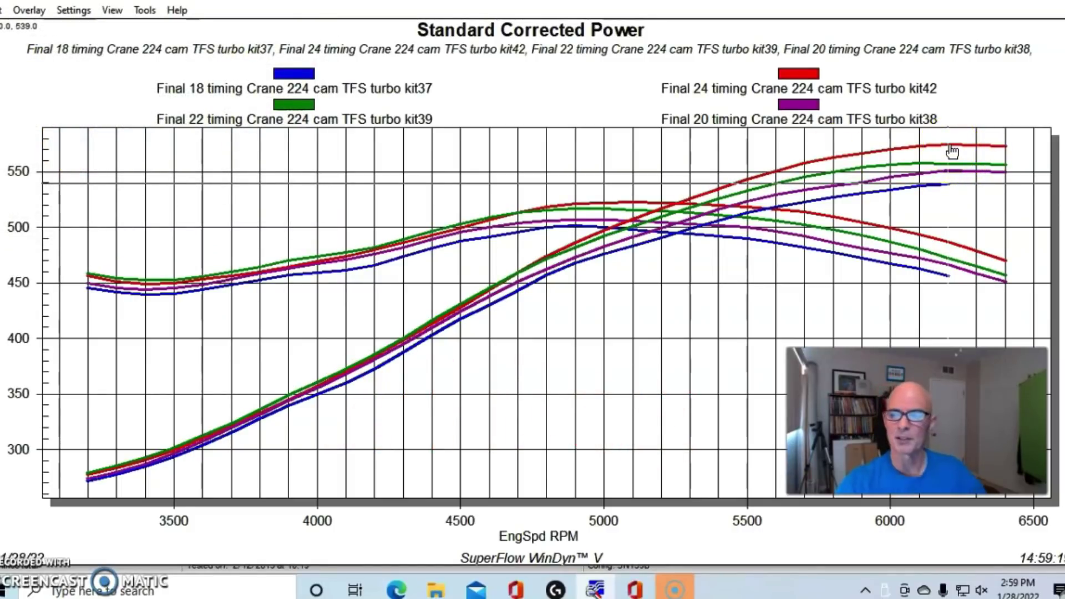
pyautogui.click(952, 151)
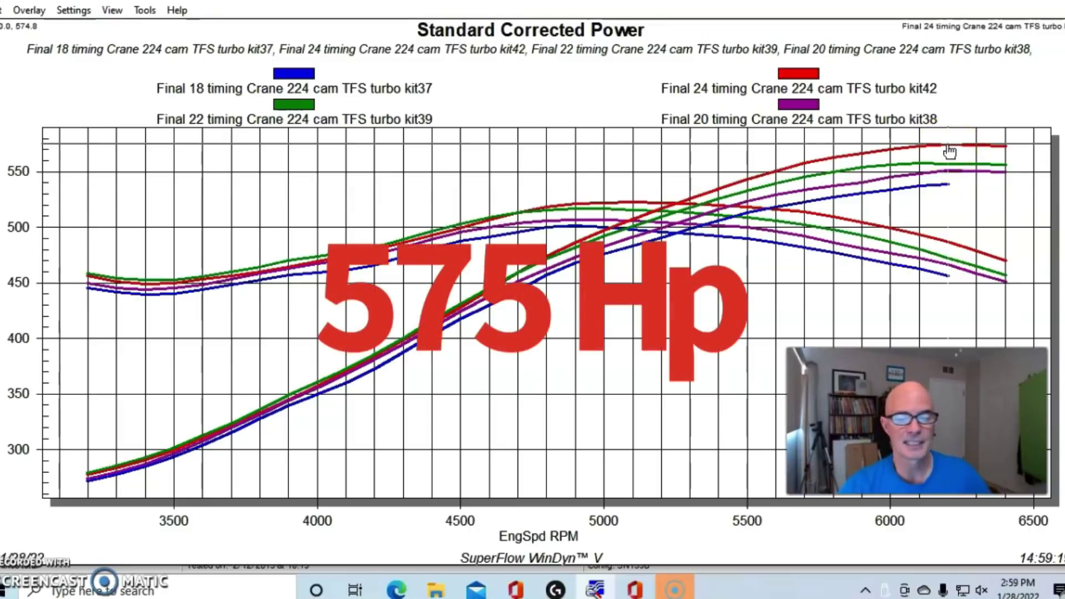
# Step: Check the 24-degree turbo run's torque near 5100 RPM and compare its power with the 18-degree run's near 6100 RPM
pyautogui.moveTo(738, 176); pyautogui.dragTo(638, 206)
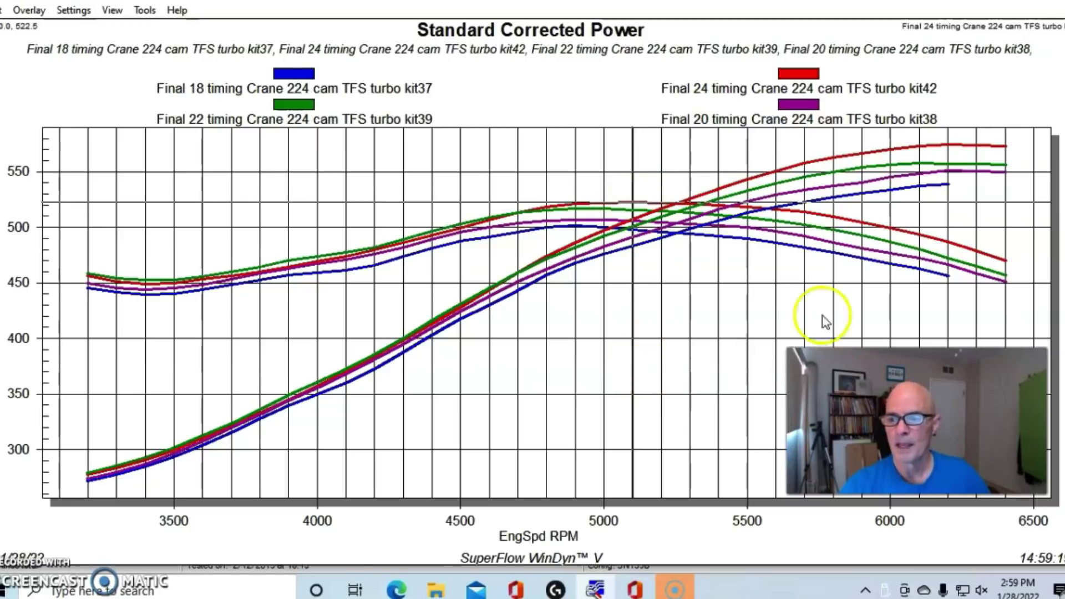
pyautogui.click(921, 193)
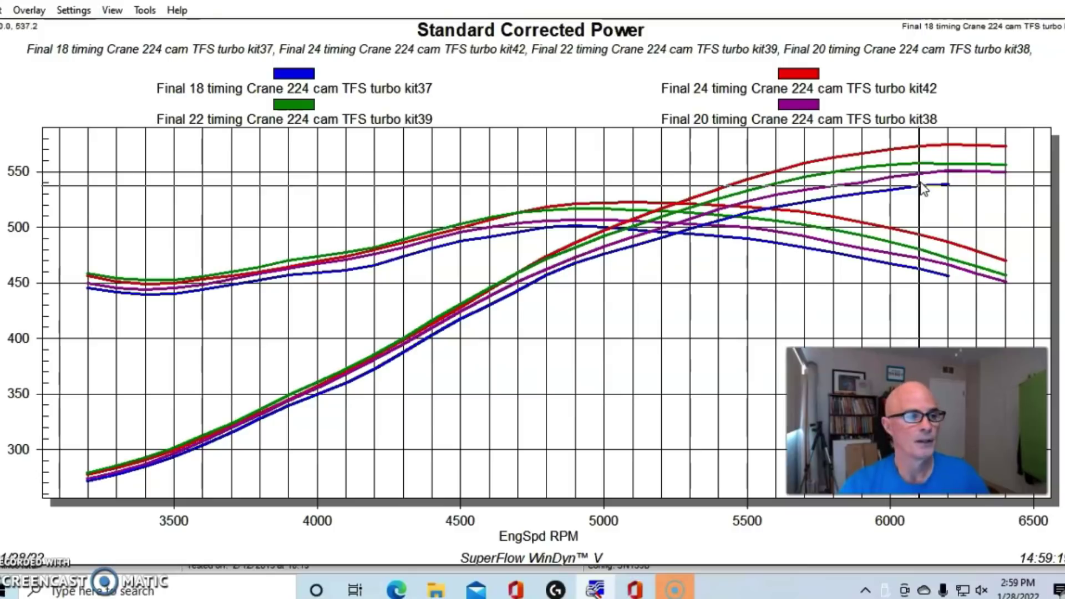
pyautogui.click(921, 148)
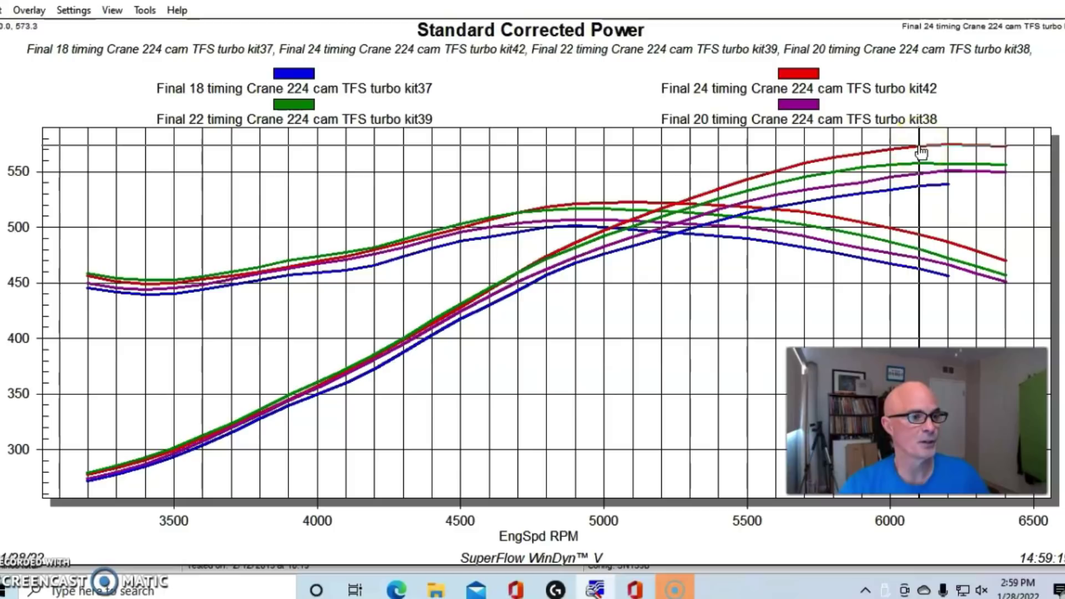
pyautogui.click(938, 145)
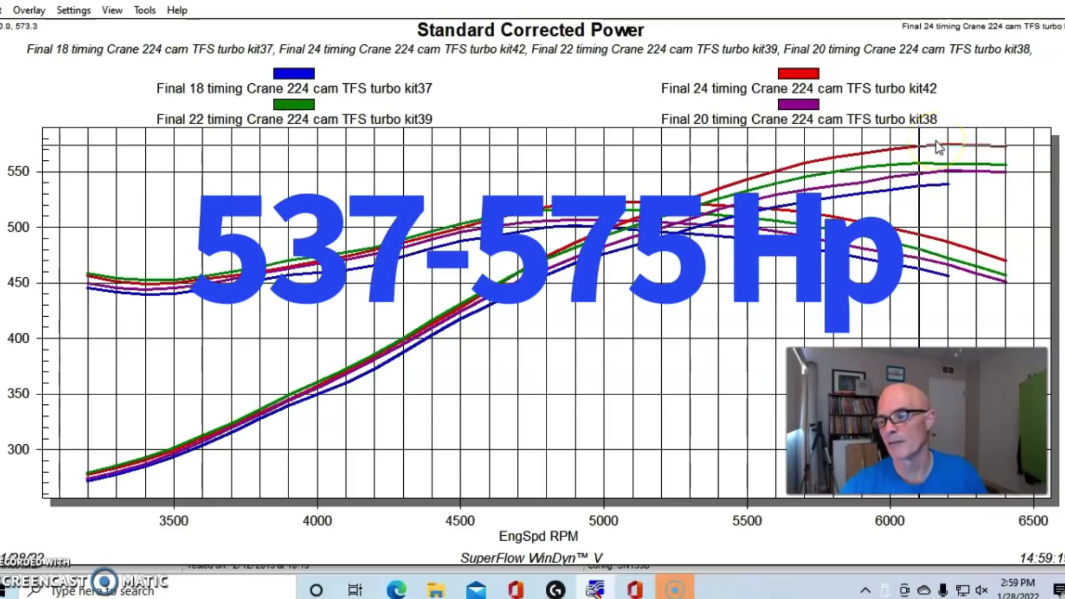